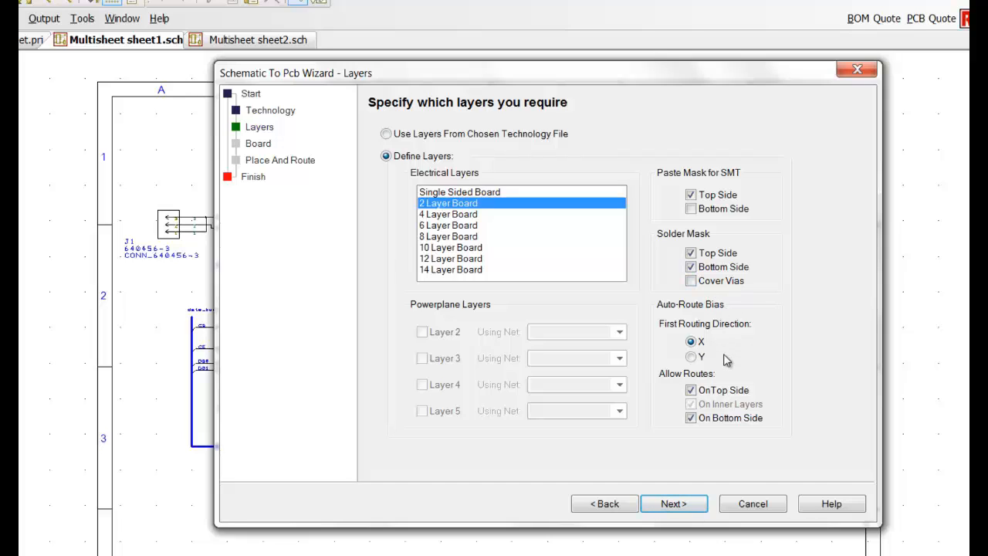
Step: Complete the PCB wizard with a 2 Layer Board of 150 x 100 mm, components arranged outside the board, and design name Multisheet
left_click(690, 511)
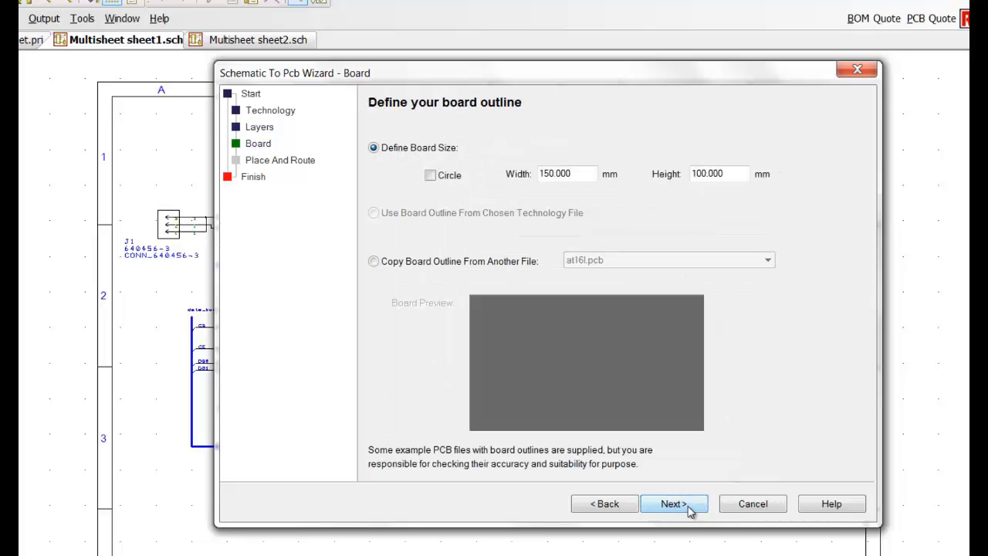
left_click(690, 511)
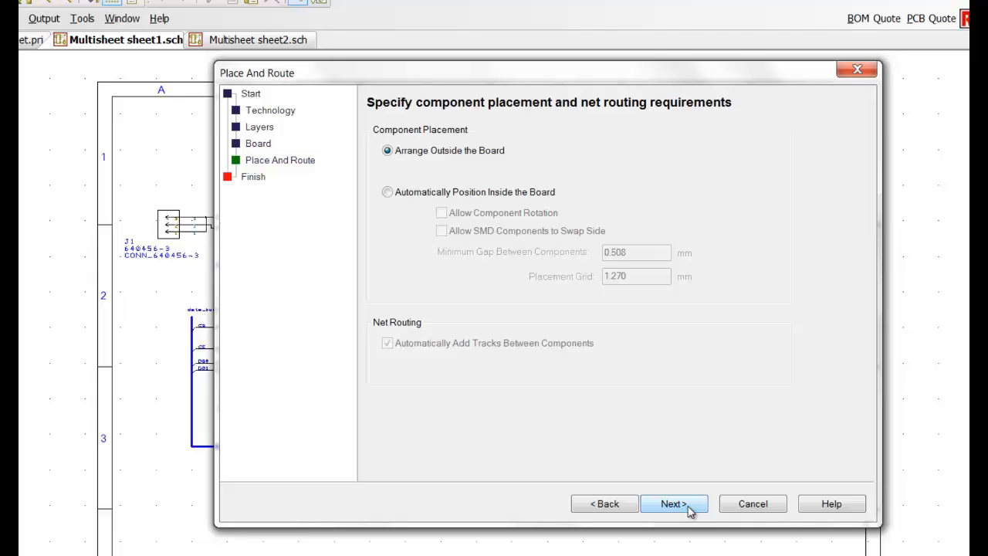
left_click(689, 508)
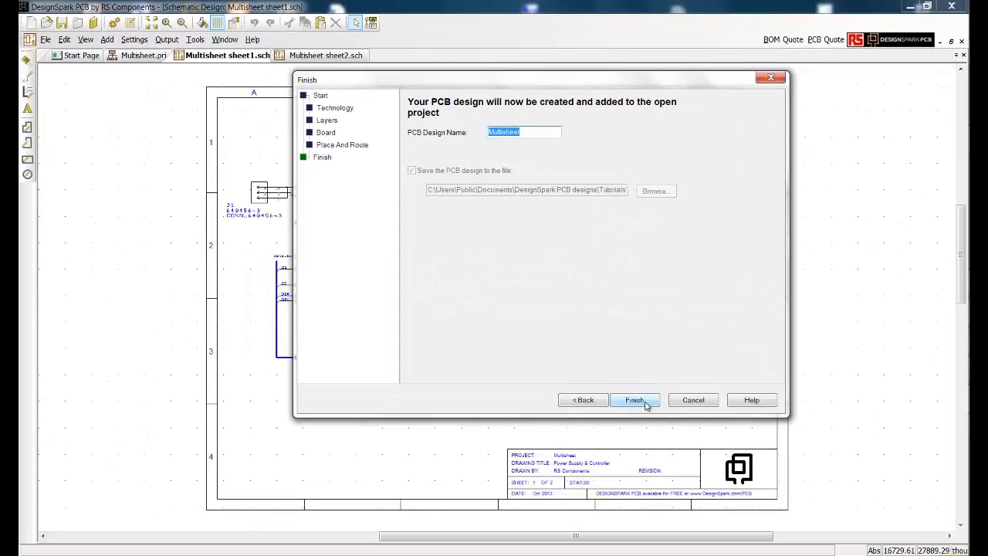
left_click(688, 508)
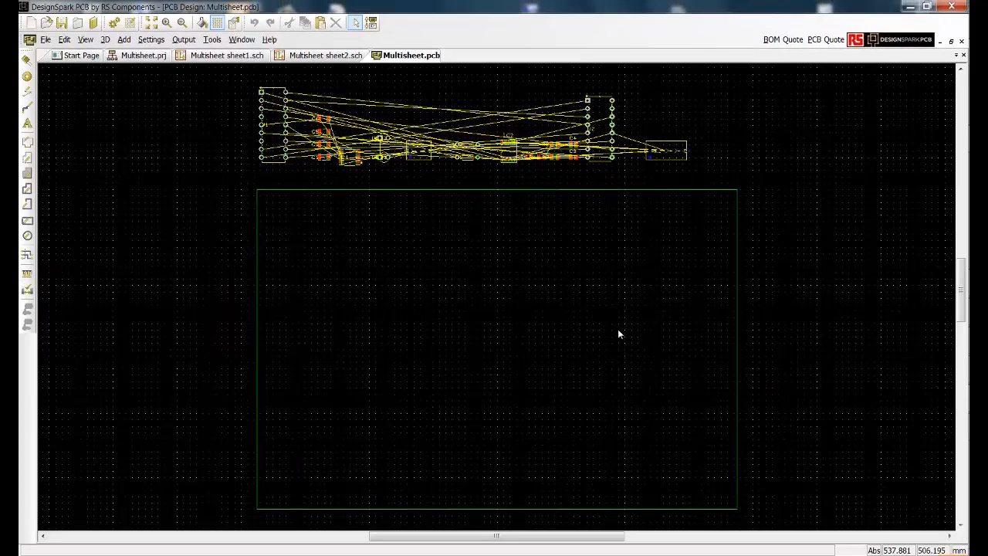
Step: Show the Goto list of components and compare the PCB's components with those on both schematic sheets
key("F9")
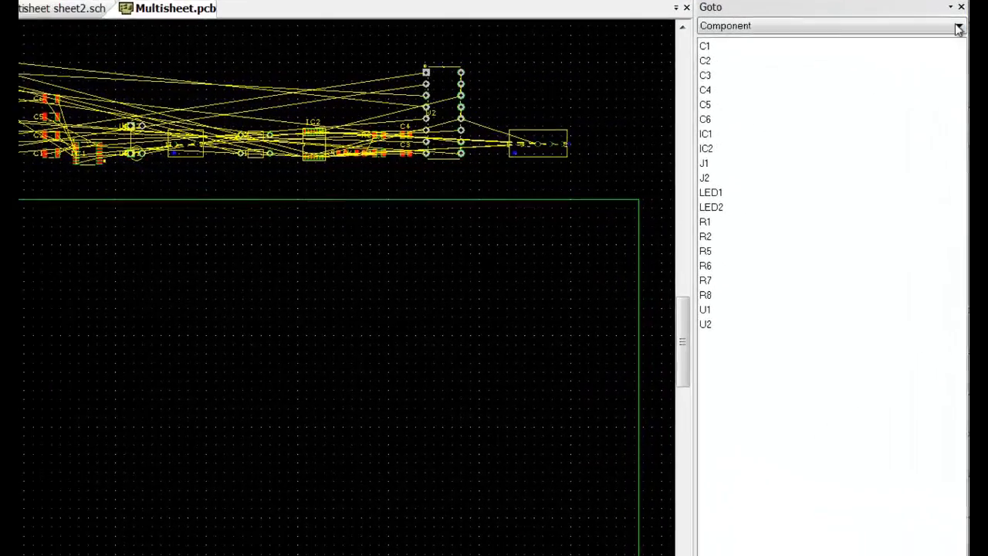
left_click(962, 24)
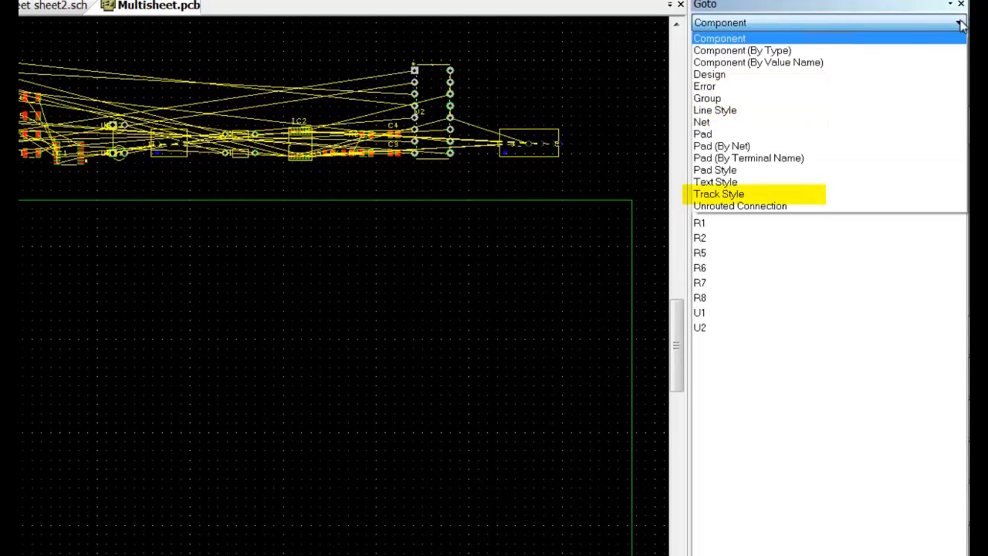
left_click(726, 38)
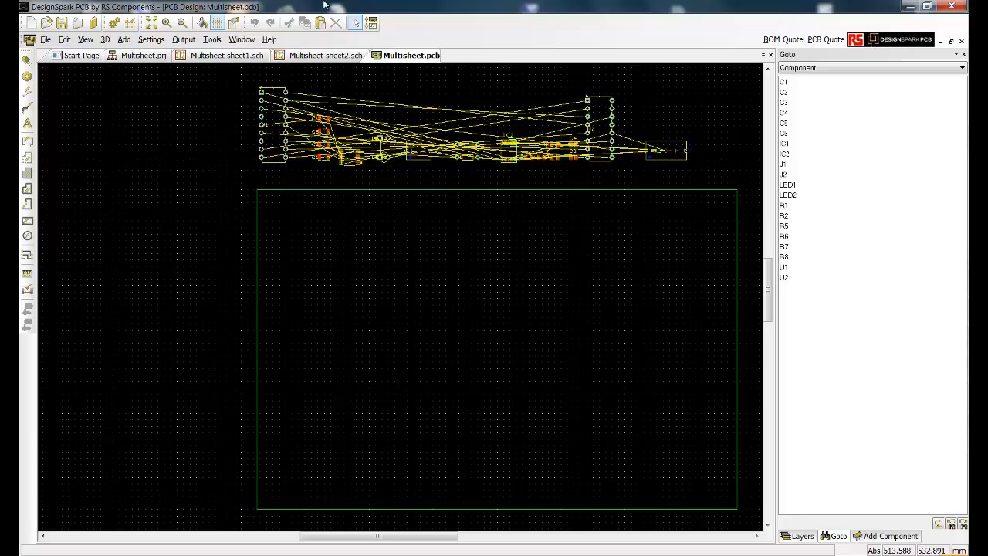
left_click(224, 56)
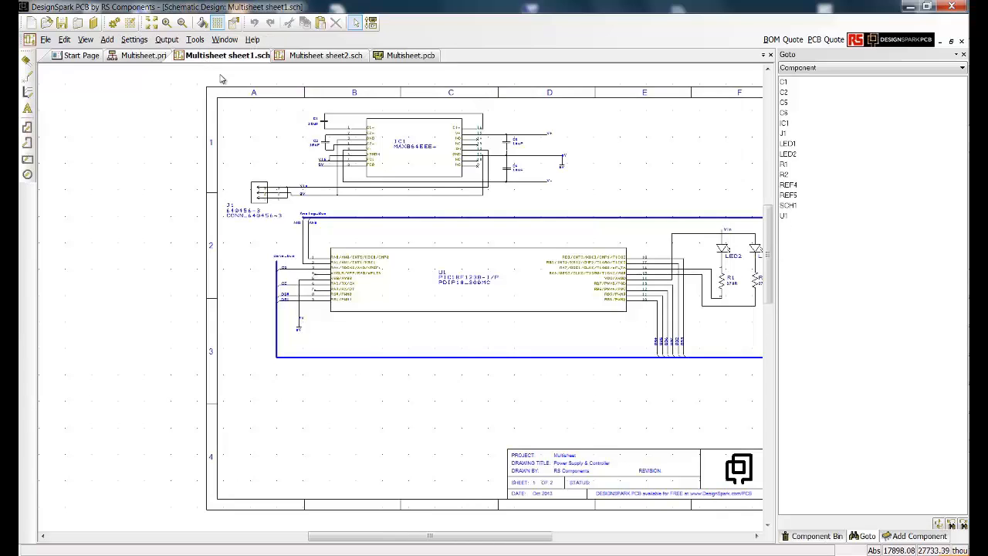
left_click(325, 58)
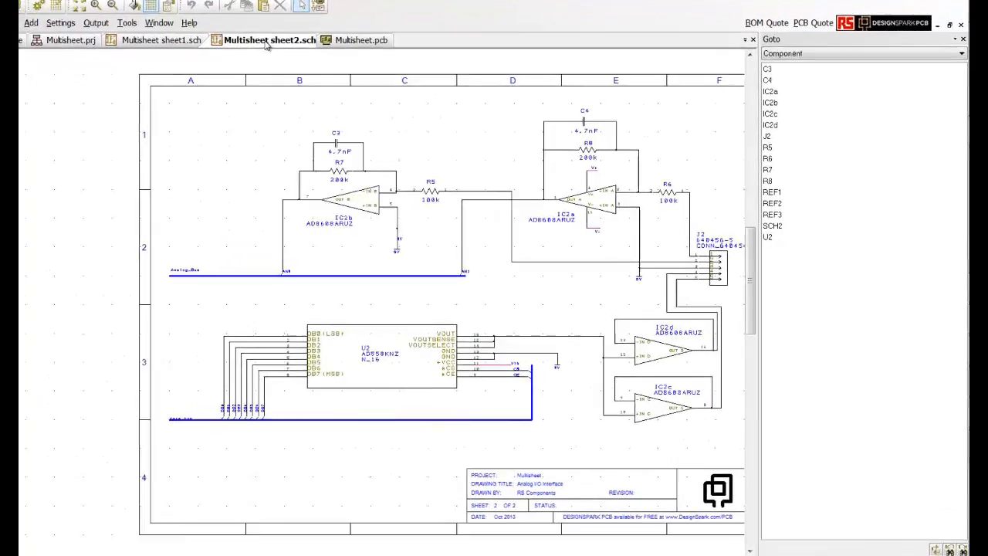
left_click(194, 1)
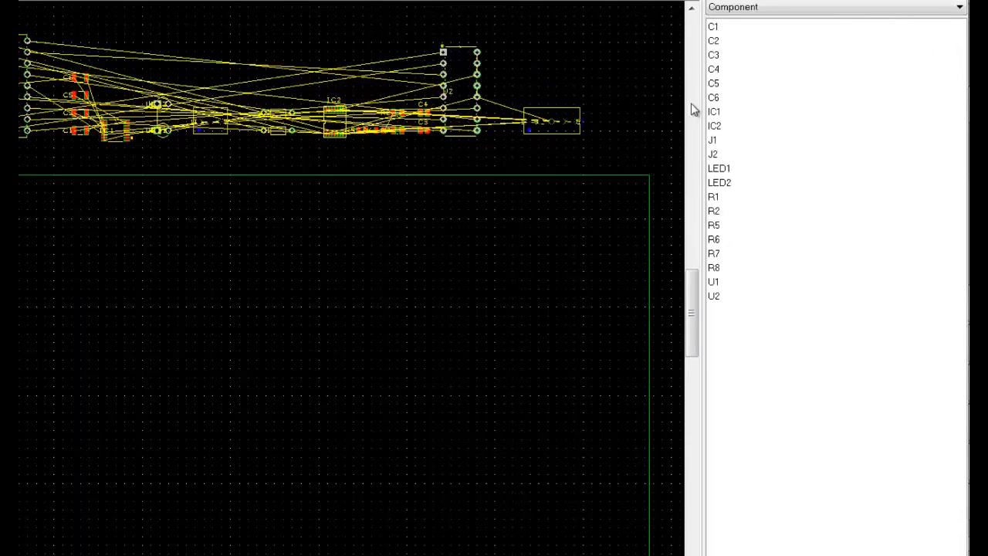
Step: Locate U2 through the component list, and move U2, IC2 and U1 inside the board outline with U2 between the other two
left_click(720, 298)
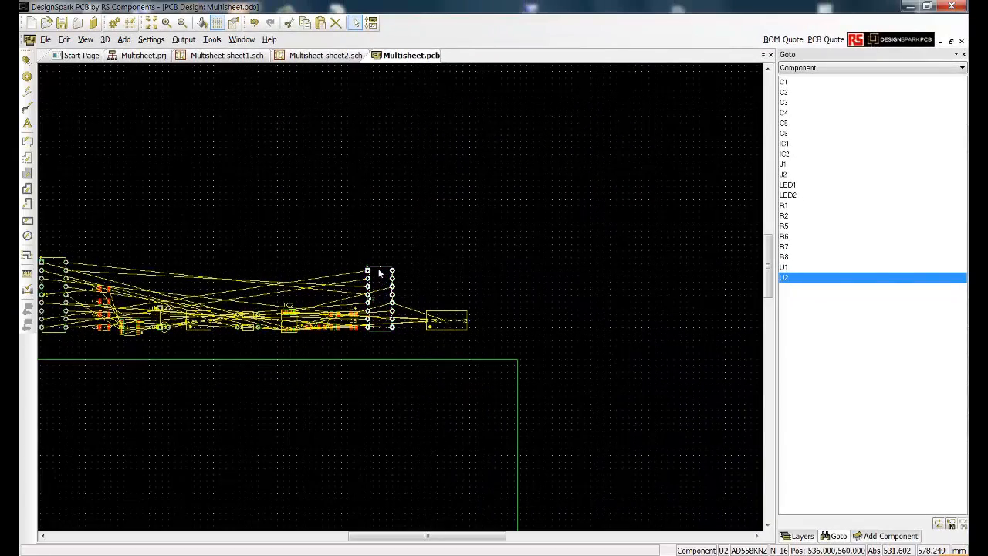
left_click_drag(381, 278, 352, 510)
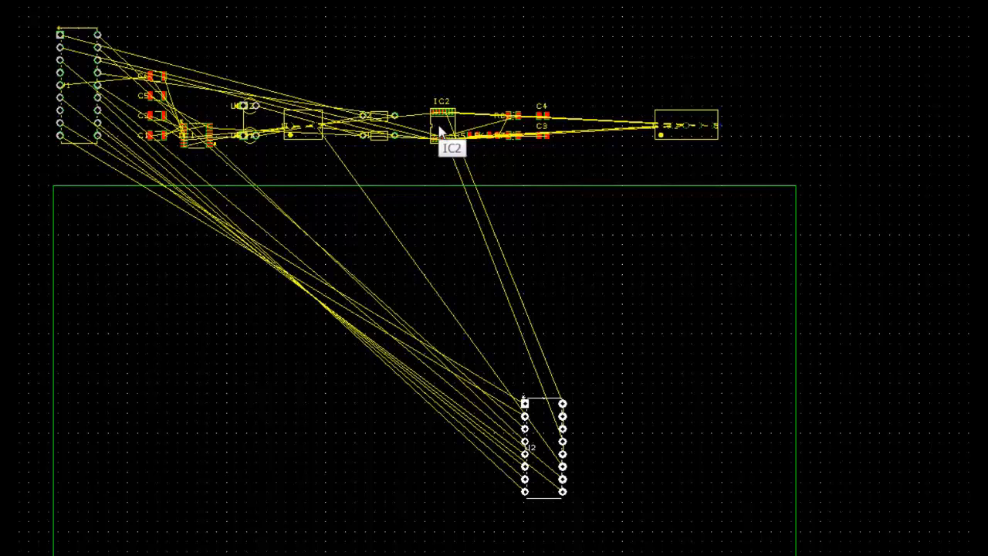
left_click_drag(441, 130, 657, 401)
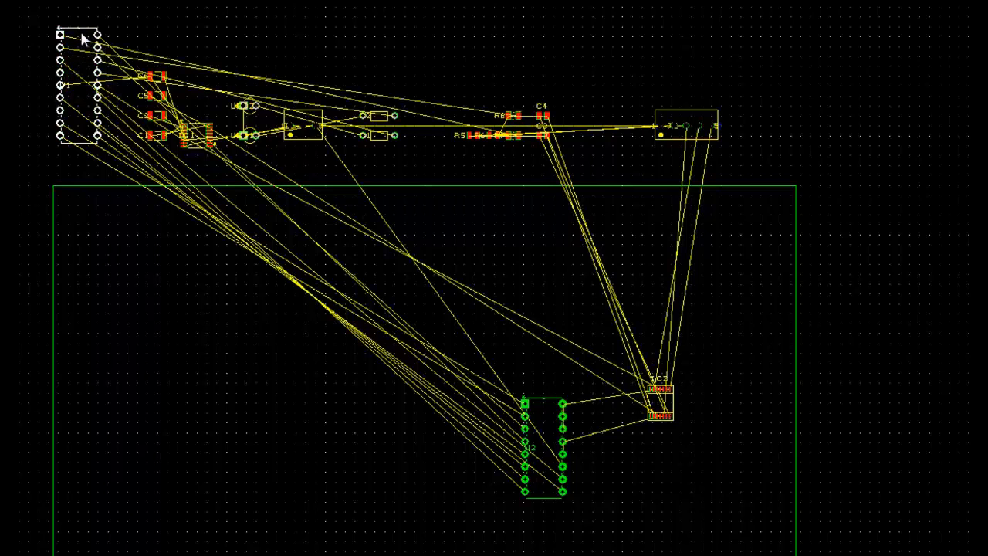
left_click_drag(82, 39, 317, 484)
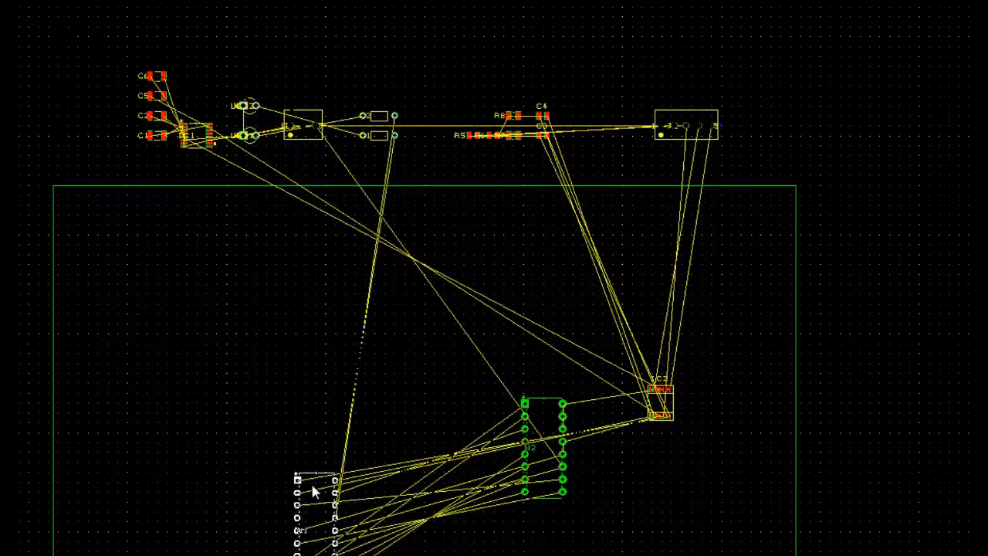
left_click_drag(310, 481, 310, 481)
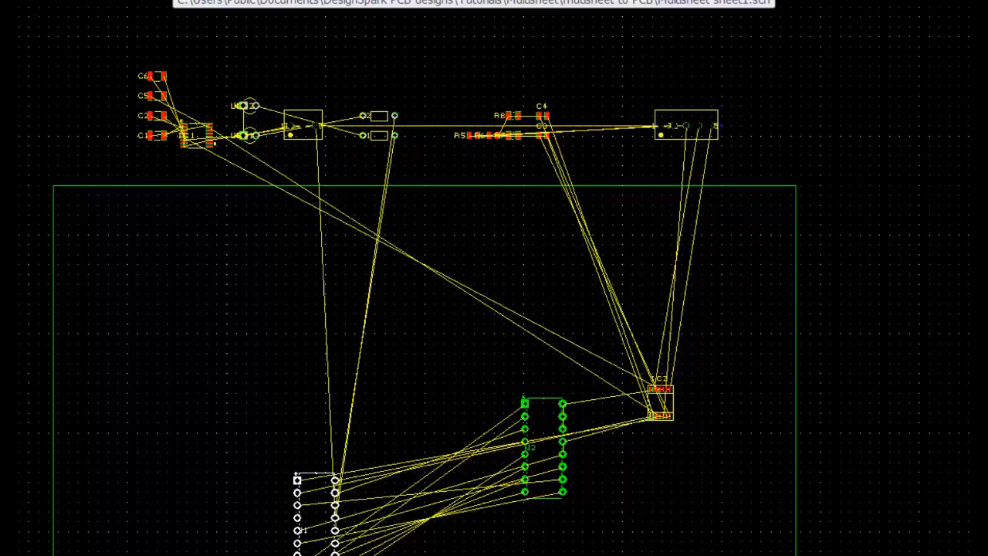
Step: Consult schematic sheet 1 and place connector J1 upright just inside the board's left edge
left_click(175, 0)
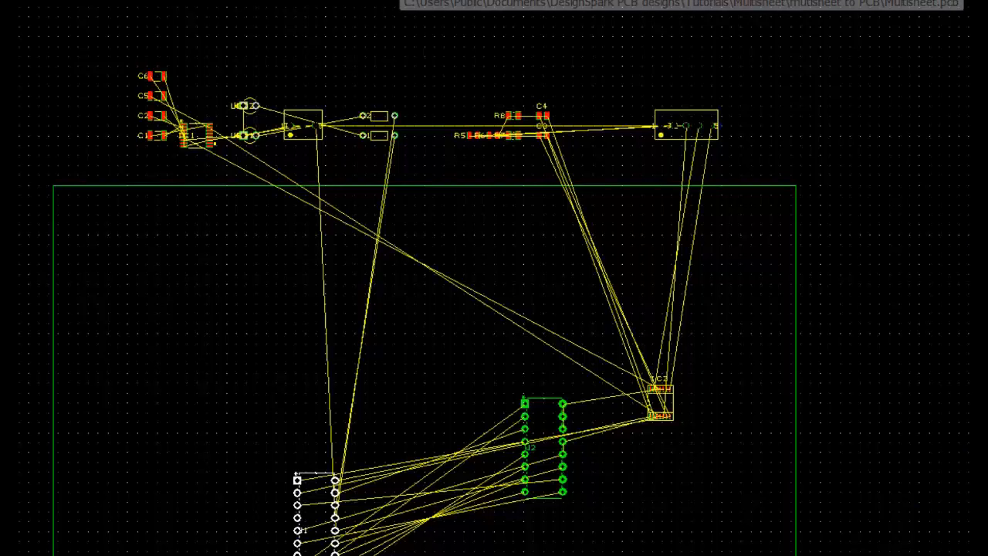
left_click(401, 0)
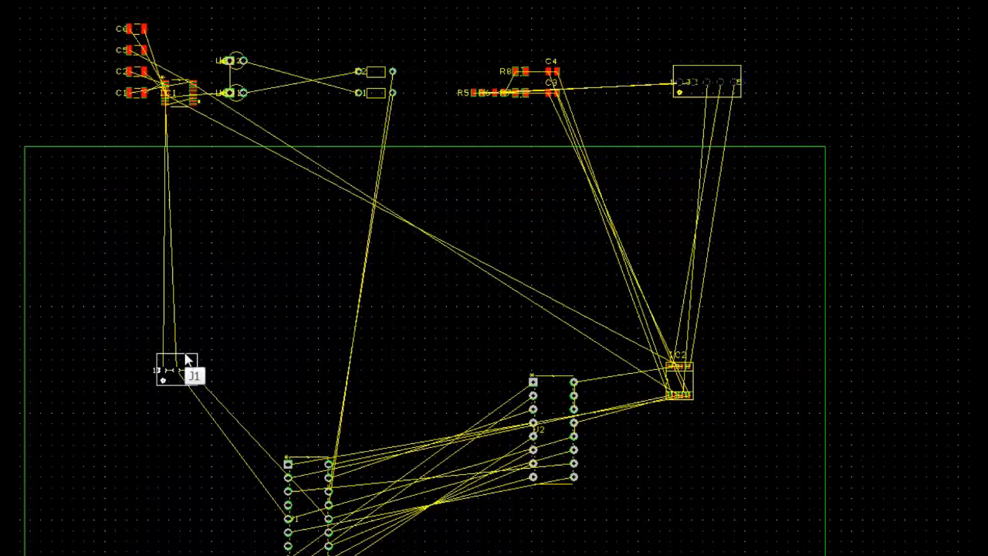
key("r")
key("r")
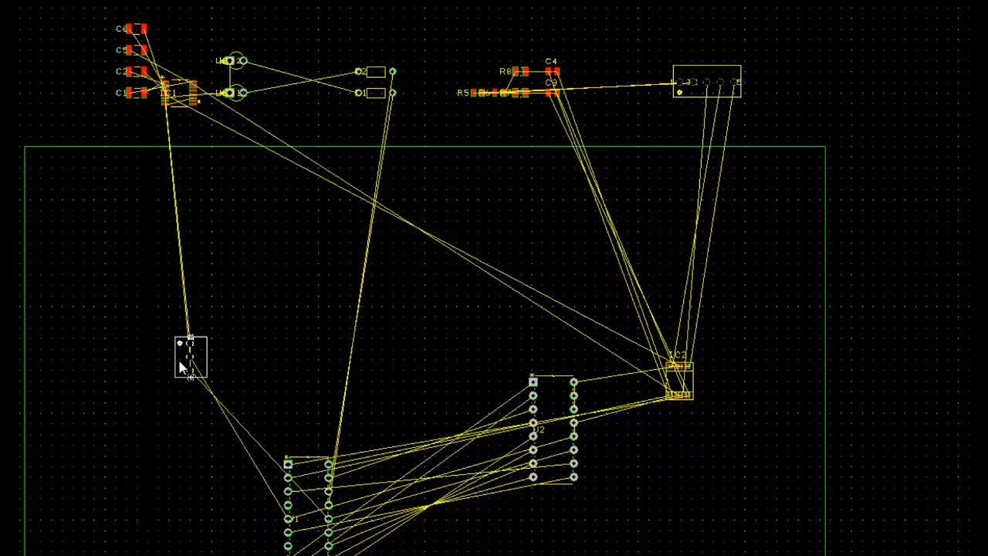
left_click_drag(179, 361, 75, 352)
left_click(75, 357)
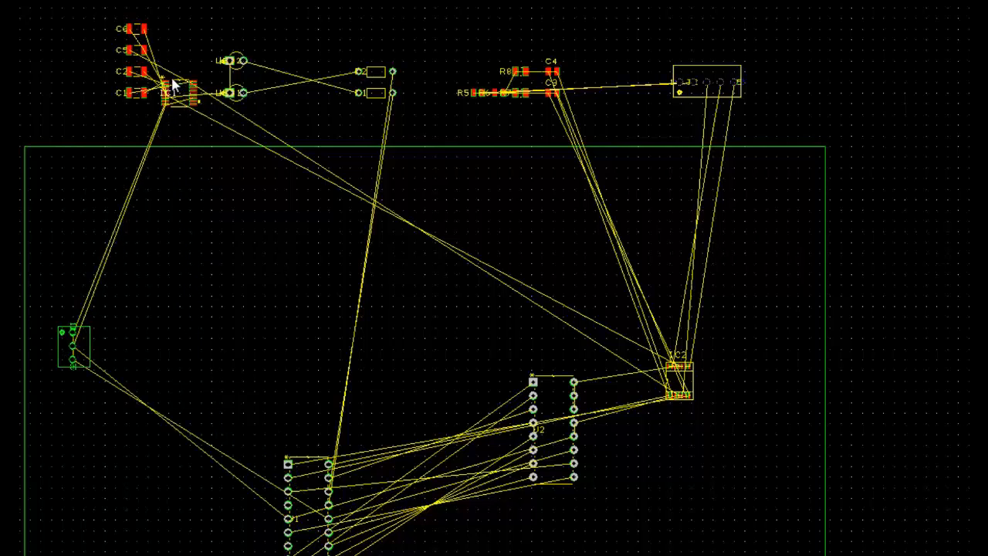
Step: Place IC1 to the right of J1 and move capacitors C1, C2, C5 and C6 together above it
left_click_drag(172, 88, 186, 300)
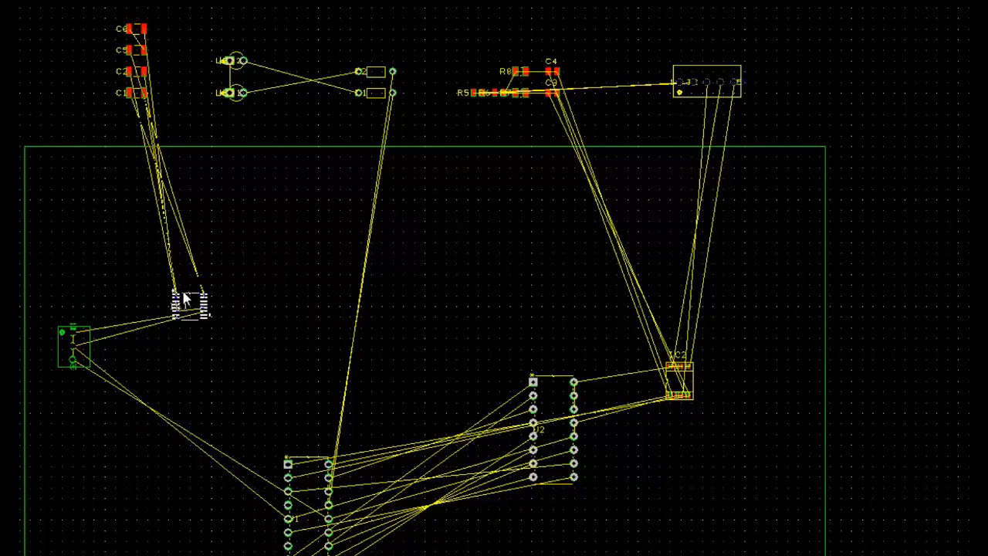
left_click(186, 301)
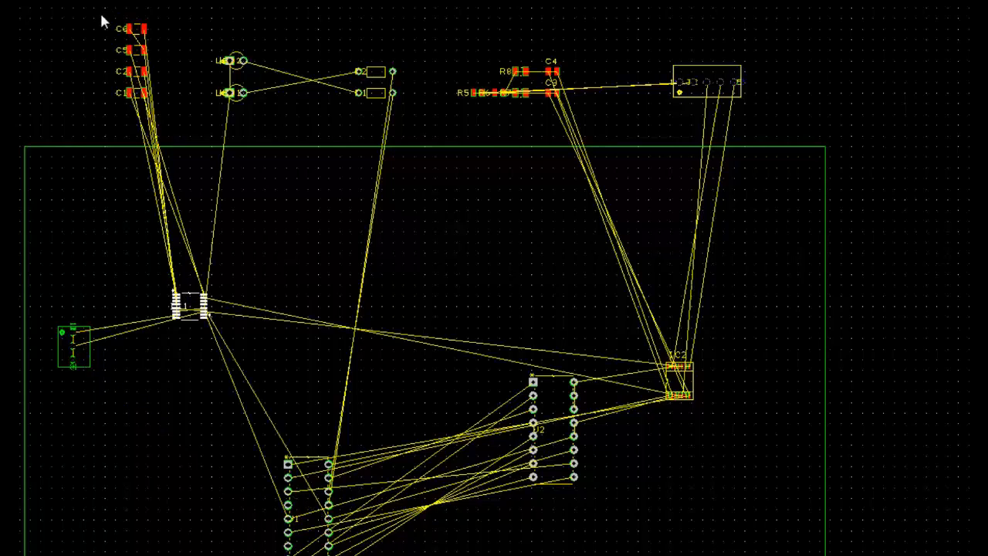
left_click_drag(101, 14, 182, 127)
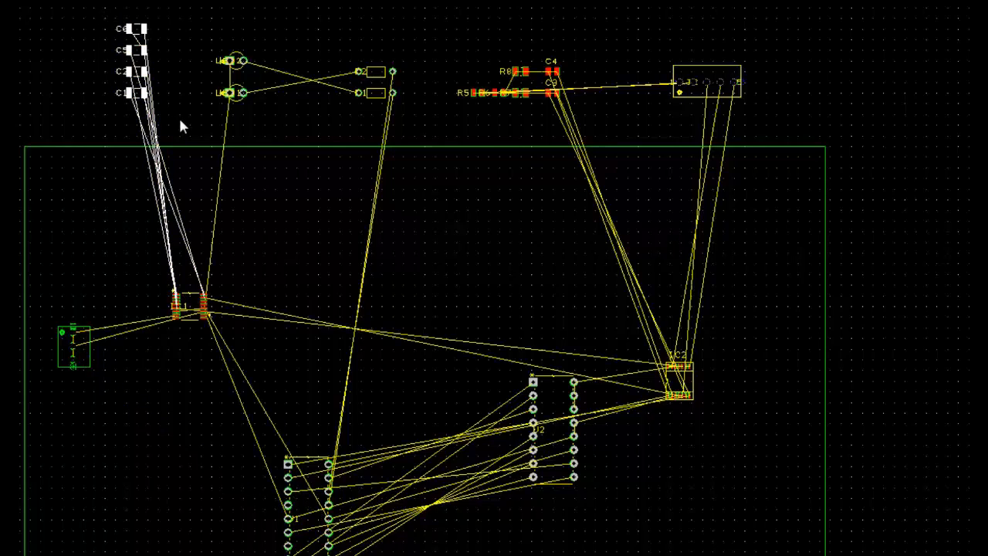
left_click_drag(143, 39, 128, 203)
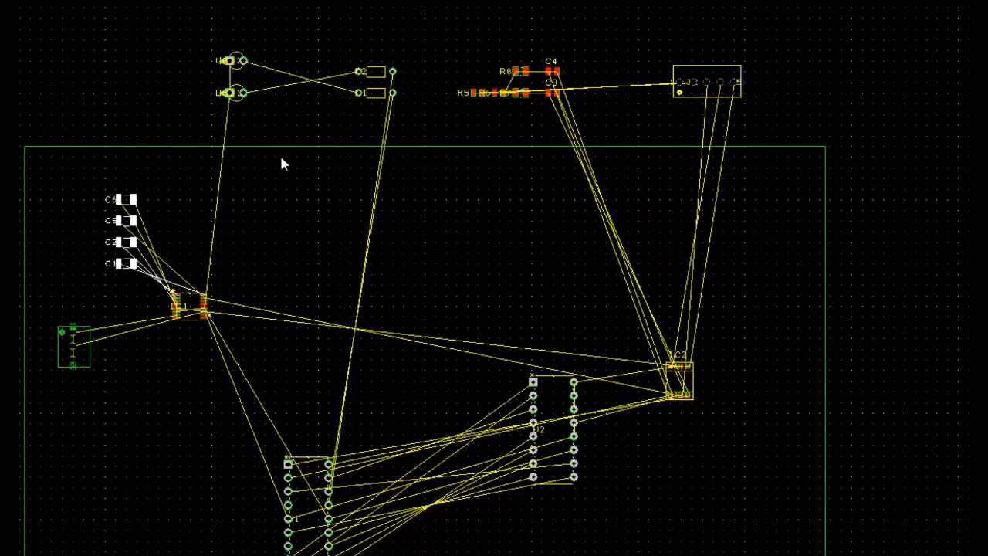
Step: Move the two LEDs with resistors R1 and R2 as a group below U2, rotated by 180 degrees
left_click(202, 54)
left_click_drag(194, 38, 400, 111)
left_click_drag(240, 81, 182, 355)
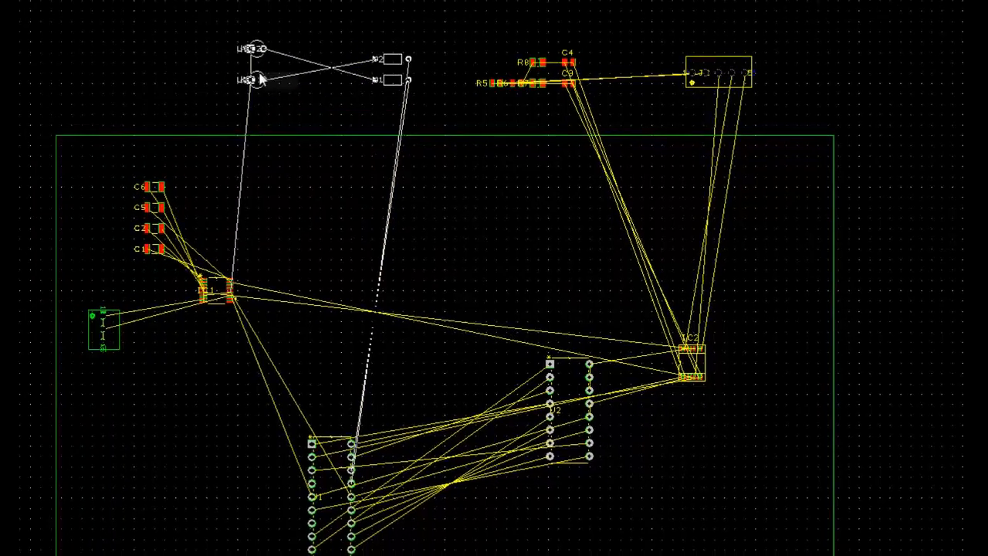
left_click_drag(316, 272, 789, 497)
key("r")
key("r")
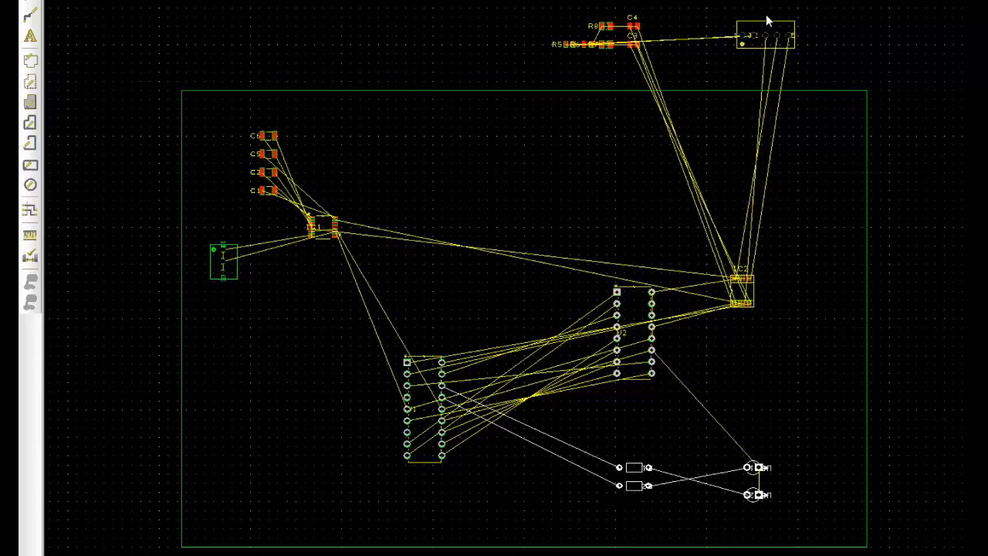
Step: Place connector J2 upright at the board's right edge and move the group of R5 to R8, C3 and C4 just above IC2
left_click_drag(770, 26, 784, 206)
key("r")
left_click_drag(660, 72, 485, 3)
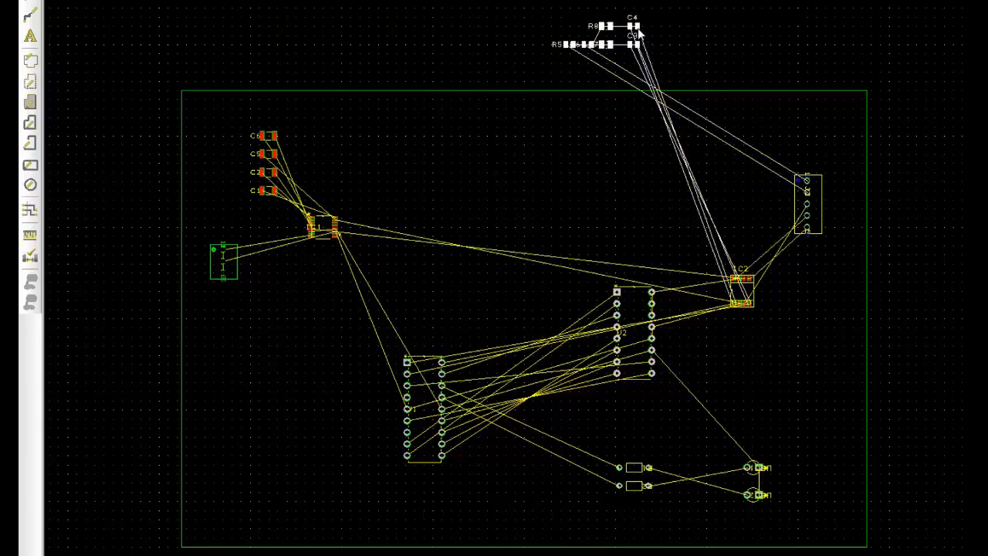
left_click_drag(634, 35, 664, 170)
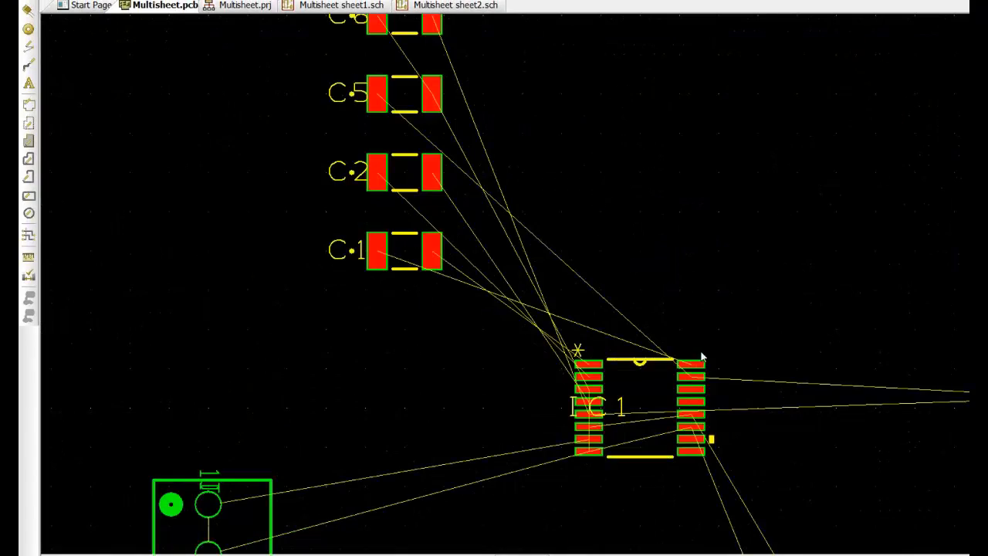
Step: Place capacitor C6 to the left of IC1 and C5 to its right, both rotated upright
left_click(418, 39)
left_click_drag(417, 39, 458, 402)
key("space")
key("space")
key("space")
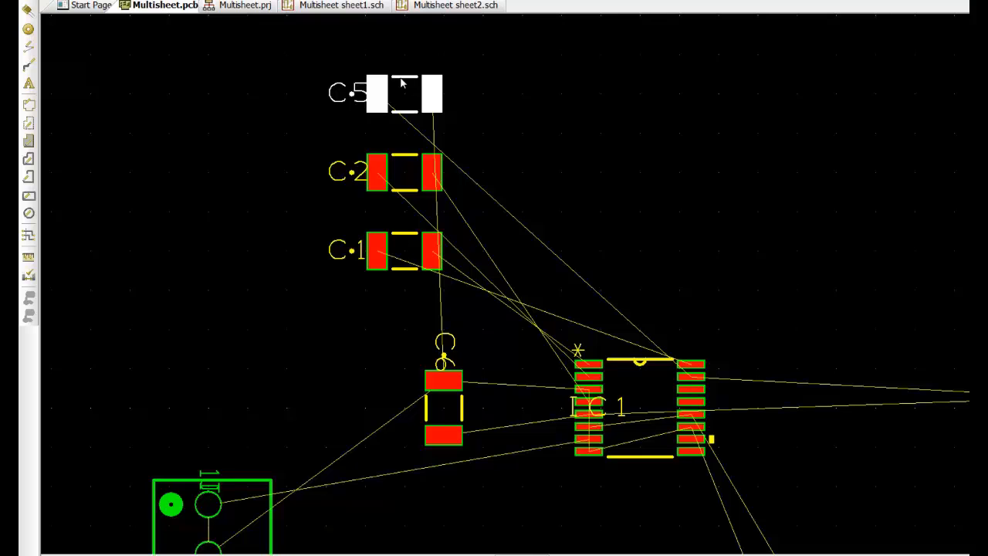
left_click_drag(400, 83, 826, 426)
key("space")
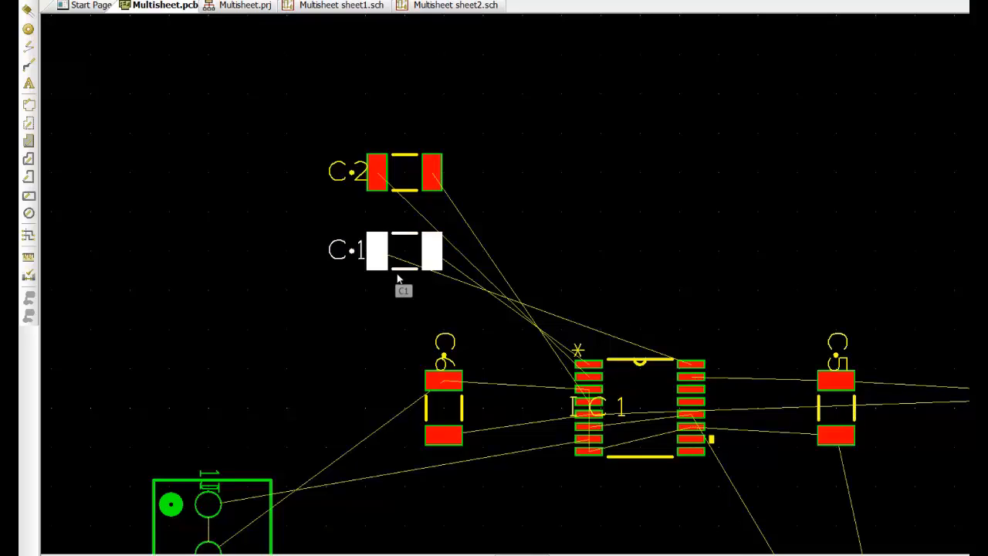
Step: Place C1 rotated 180 degrees above IC1 and C2 upright at its upper left, shifting C6 further left
left_click_drag(399, 280, 633, 306)
key("space")
key("space")
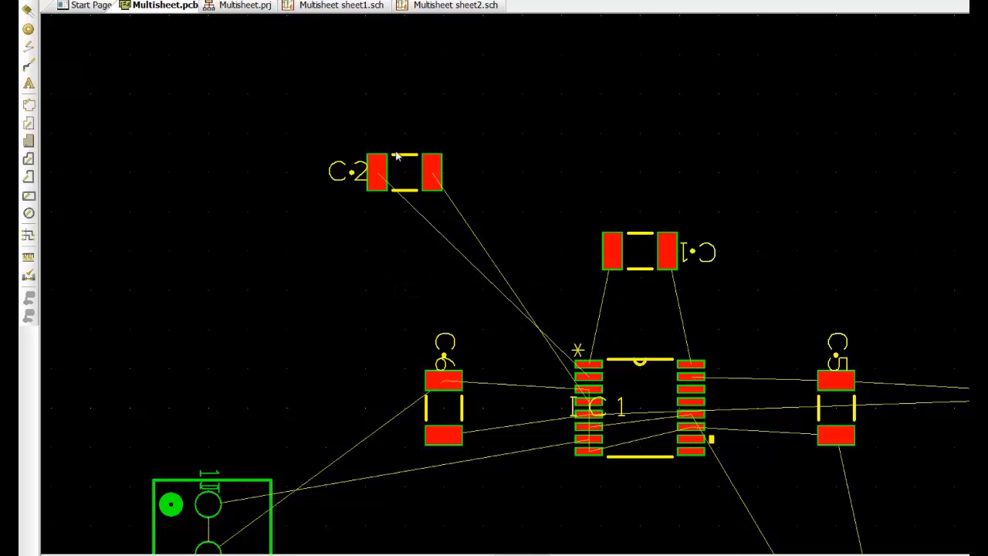
left_click_drag(396, 157, 502, 270)
key("space")
left_click_drag(455, 403, 387, 415)
key("a")
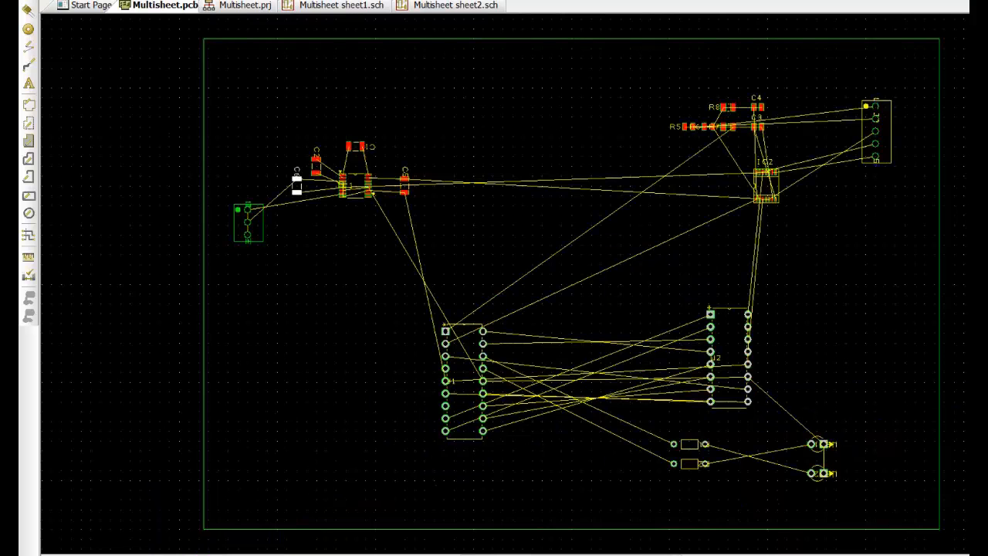
Step: Rotate resistors R1 and R2 upright and place them side by side below U2, with R2 on the left
left_click(690, 449)
key("r")
key("r")
key("r")
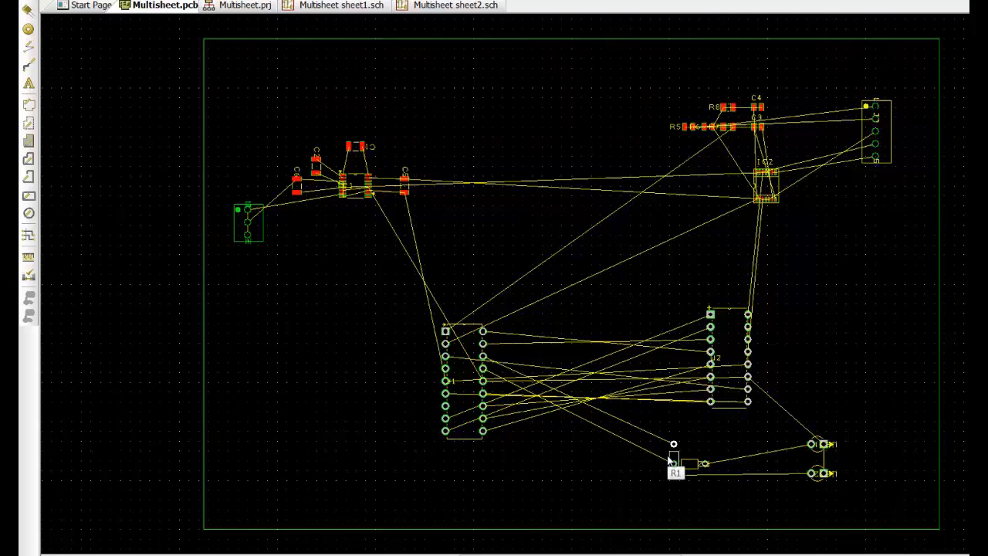
mouse_move(670, 457)
left_mouse_down()
mouse_move(661, 452)
mouse_move(667, 436)
mouse_move(674, 442)
left_mouse_up()
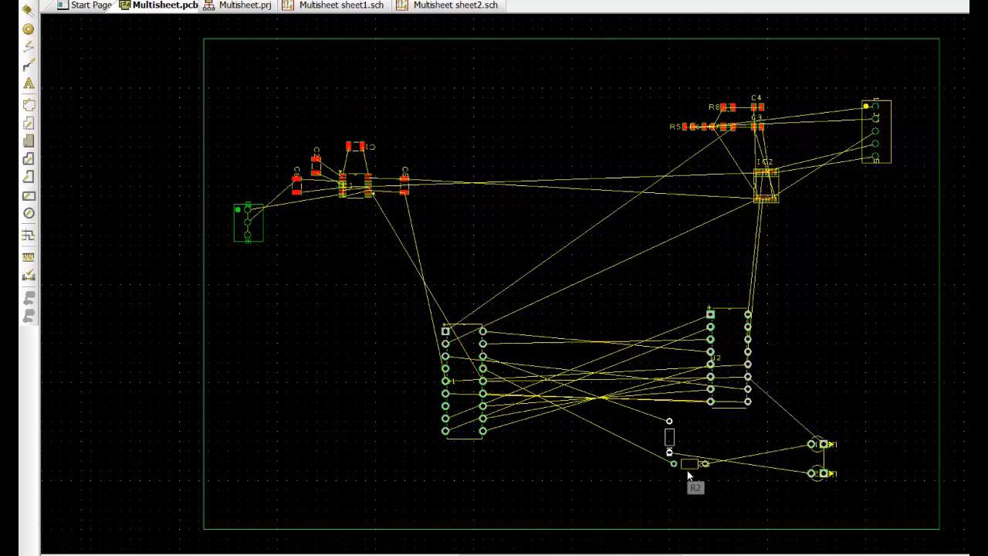
key("r")
key("r")
left_click_drag(675, 477, 633, 442)
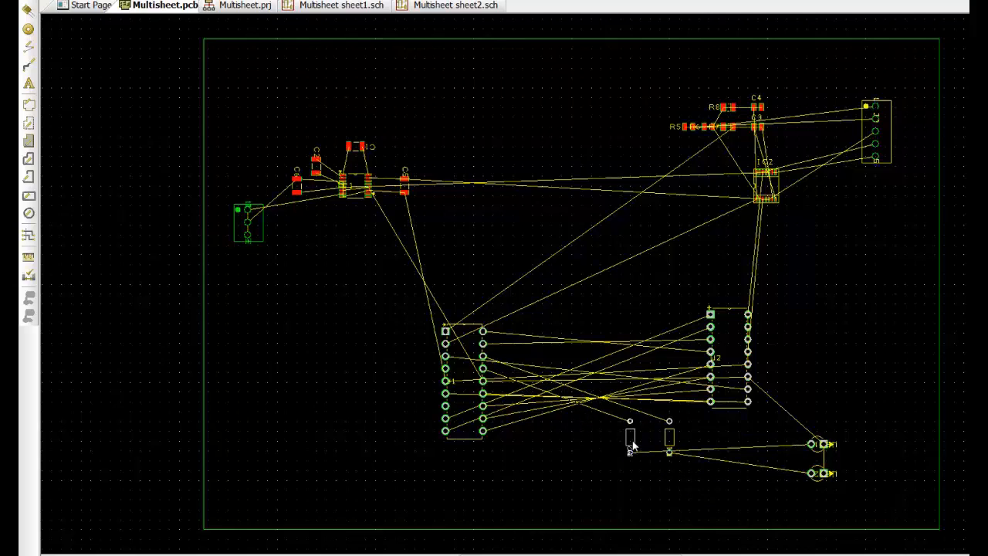
Step: Place the two LEDs upright directly below resistors R2 and R1, one under each, with their anode and cathode pads aligned vertically
left_click_drag(819, 454, 638, 493)
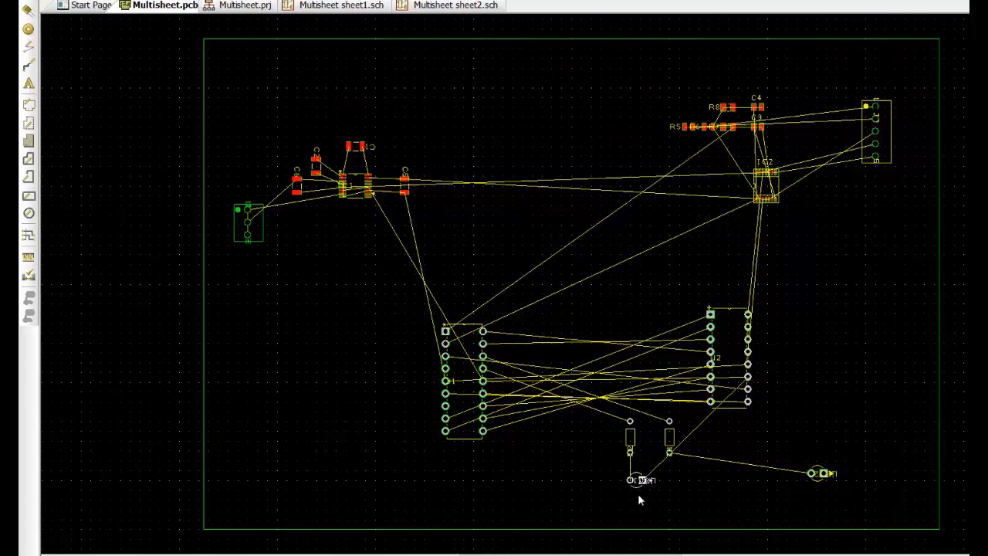
key("r")
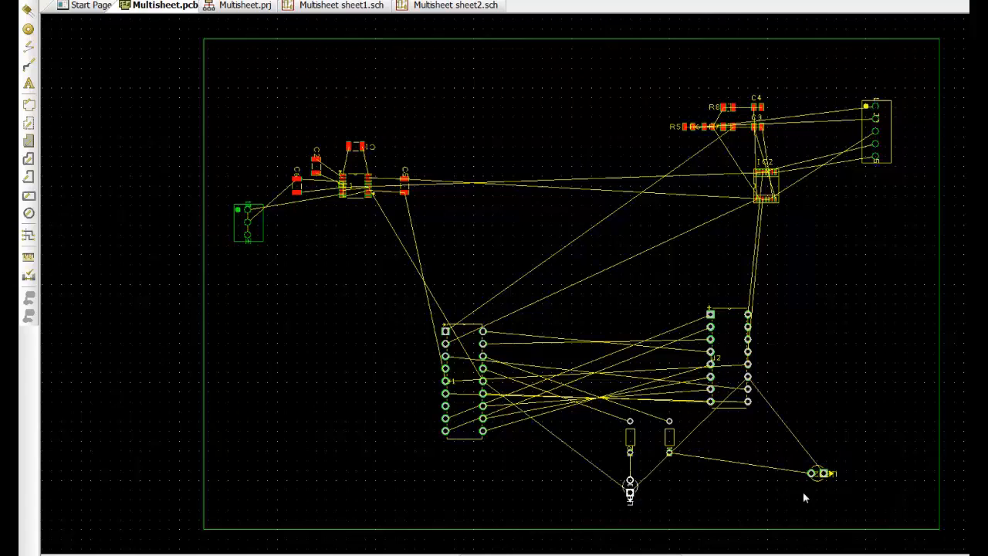
left_click_drag(823, 474, 682, 498)
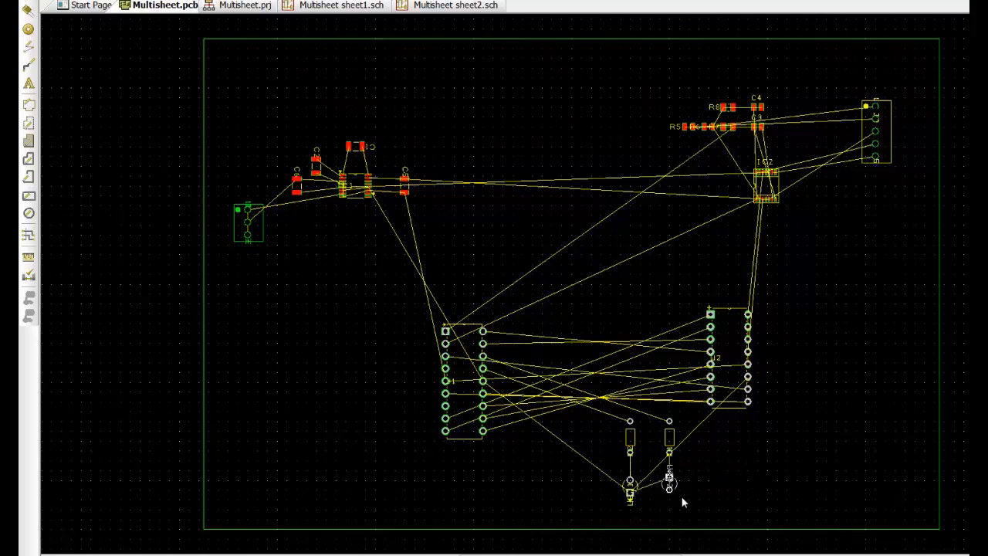
key("r")
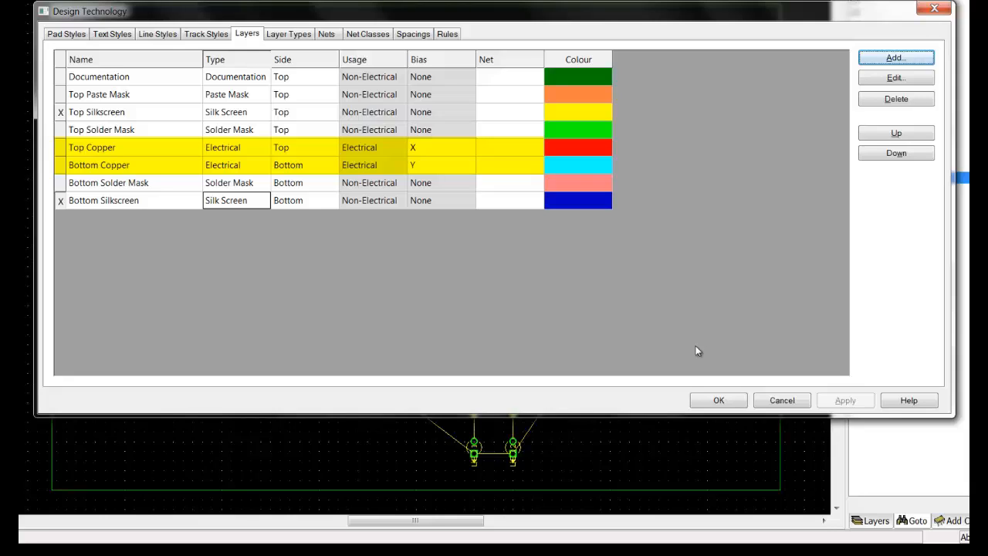
Step: Move the Bottom Solder Mask layer below Bottom Silkscreen in the layer order and back up again
left_click(97, 186)
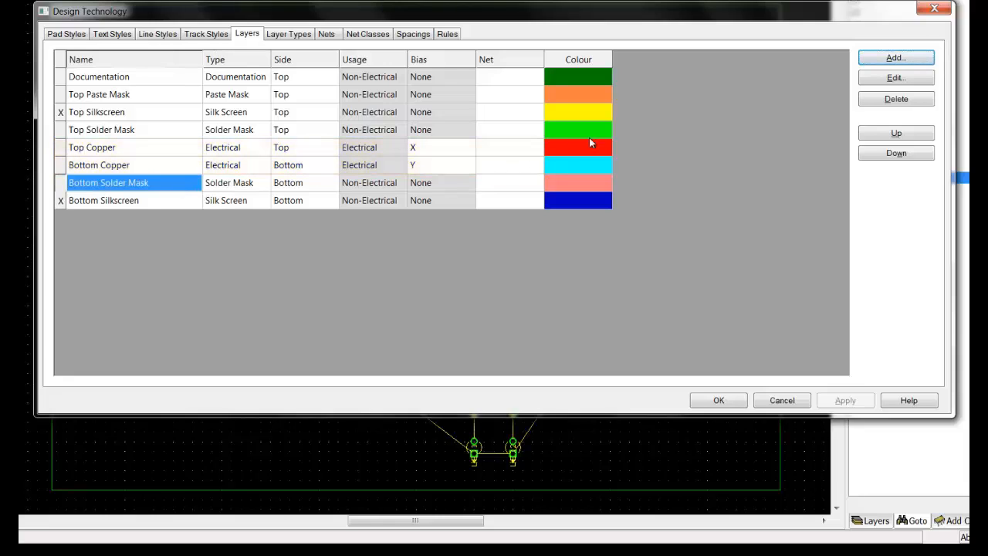
left_click(895, 154)
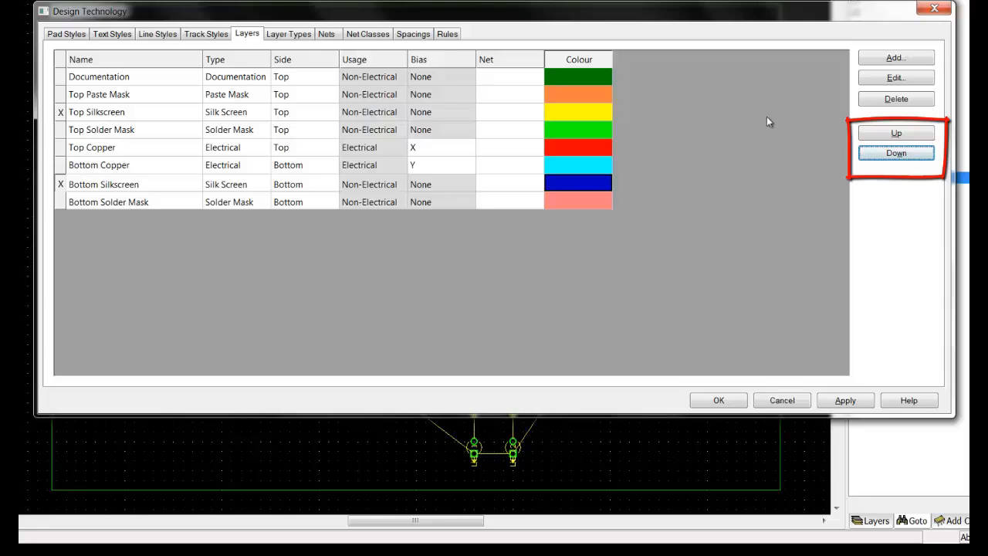
left_click(899, 135)
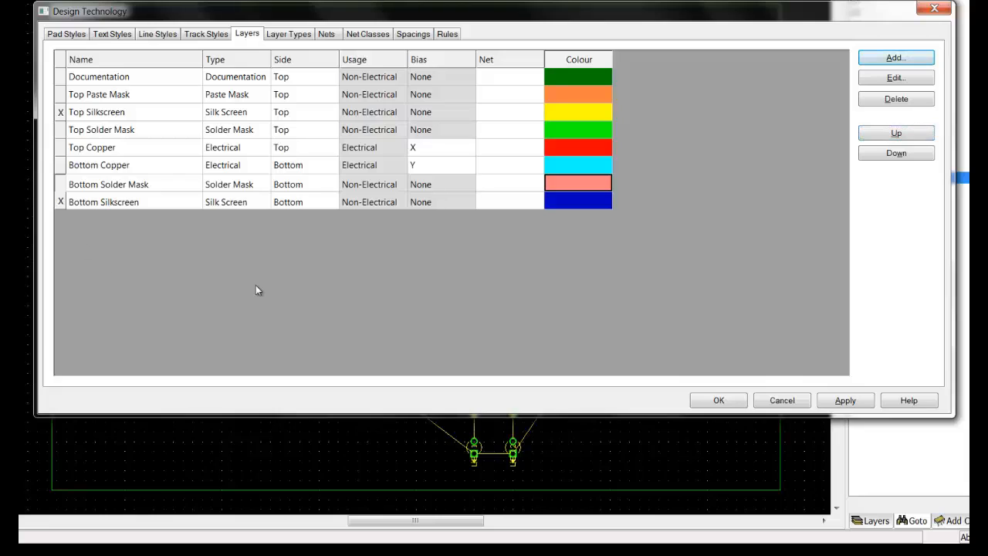
Step: View the track styles and set the class of the 0V net to Ground
left_click(206, 33)
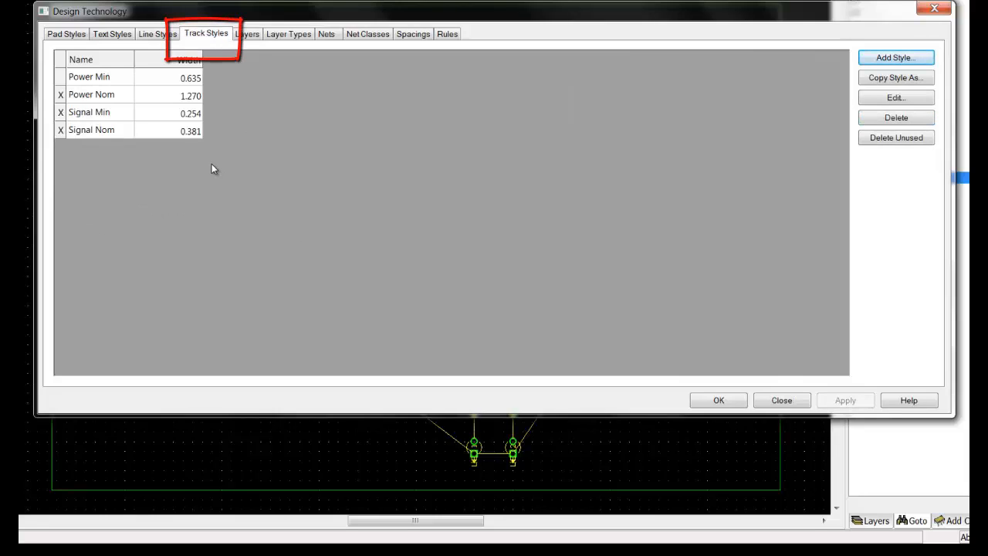
left_click(327, 34)
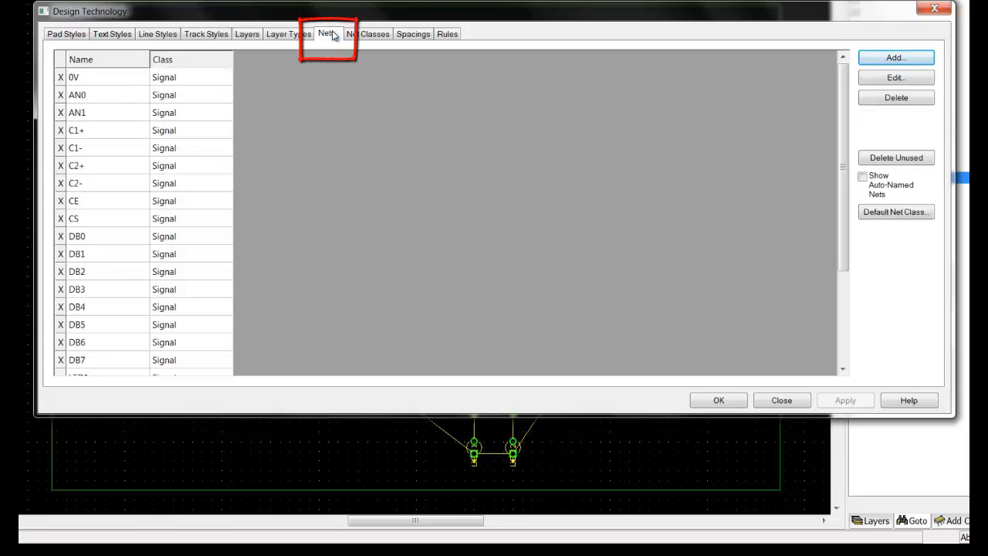
left_click(204, 80)
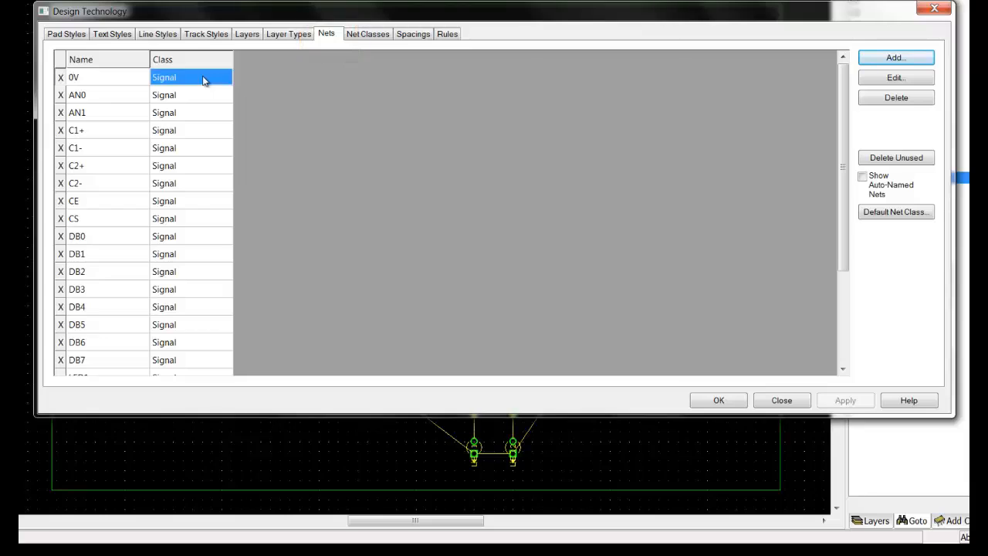
left_click(224, 78)
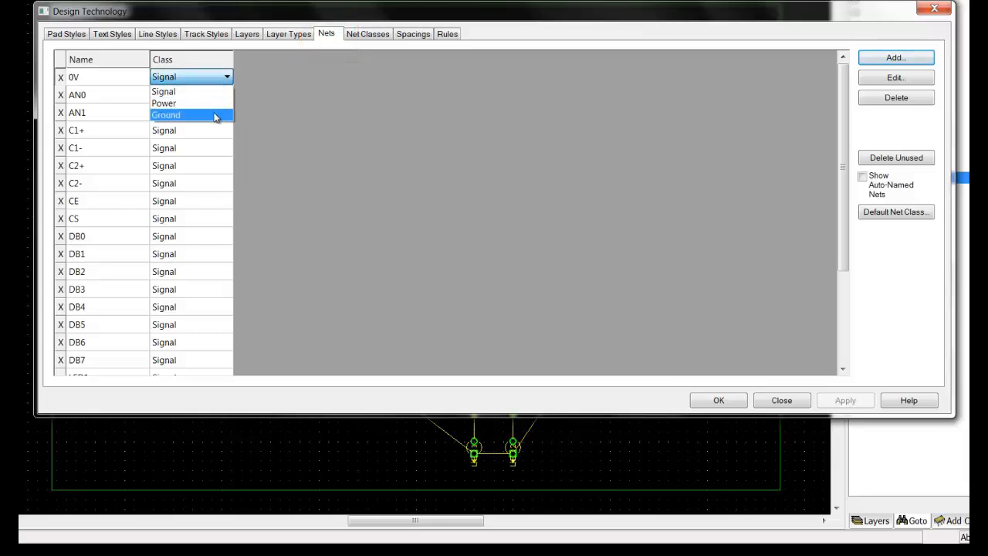
left_click(215, 116)
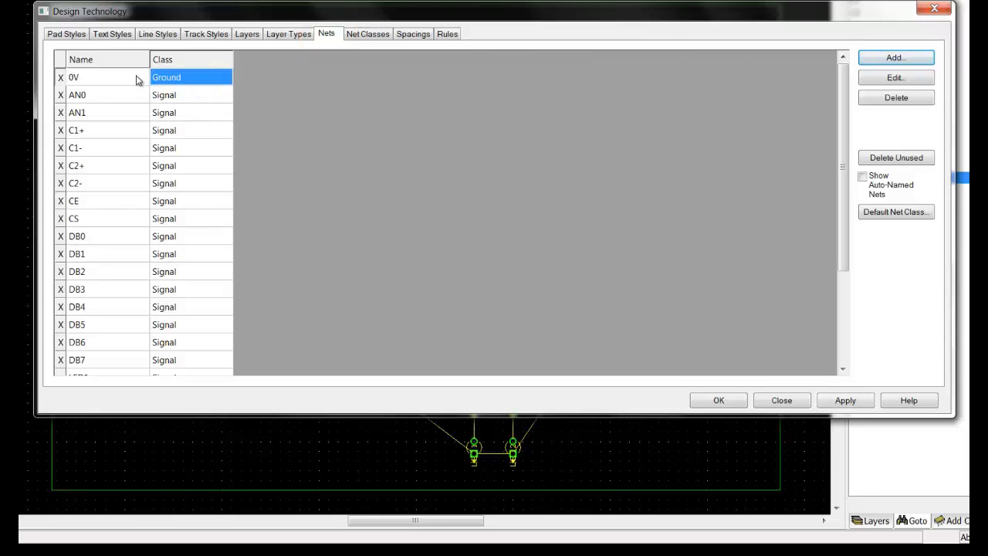
Step: Set the net class of V+, V- and Vin to Power
scroll(207, 236, "down", 1)
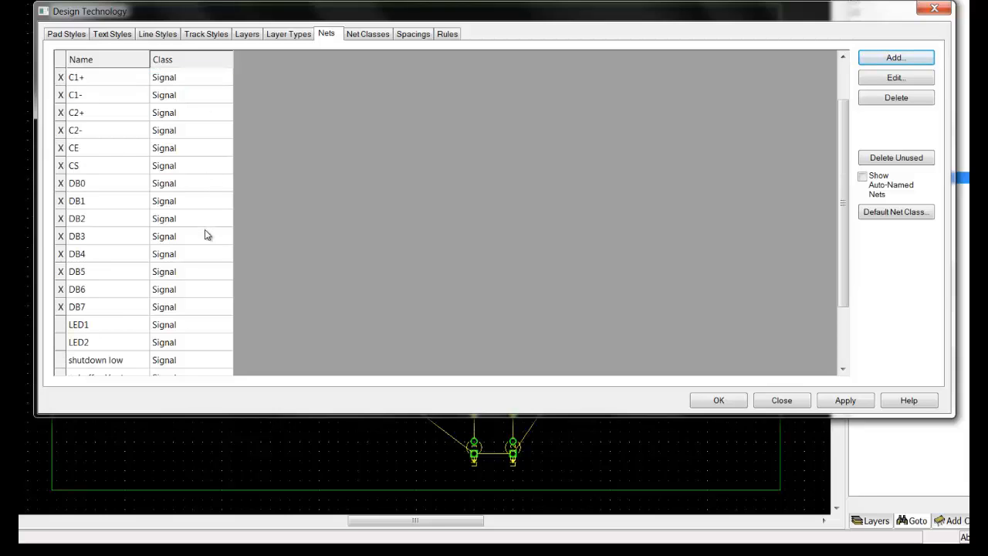
scroll(207, 236, "down", 2)
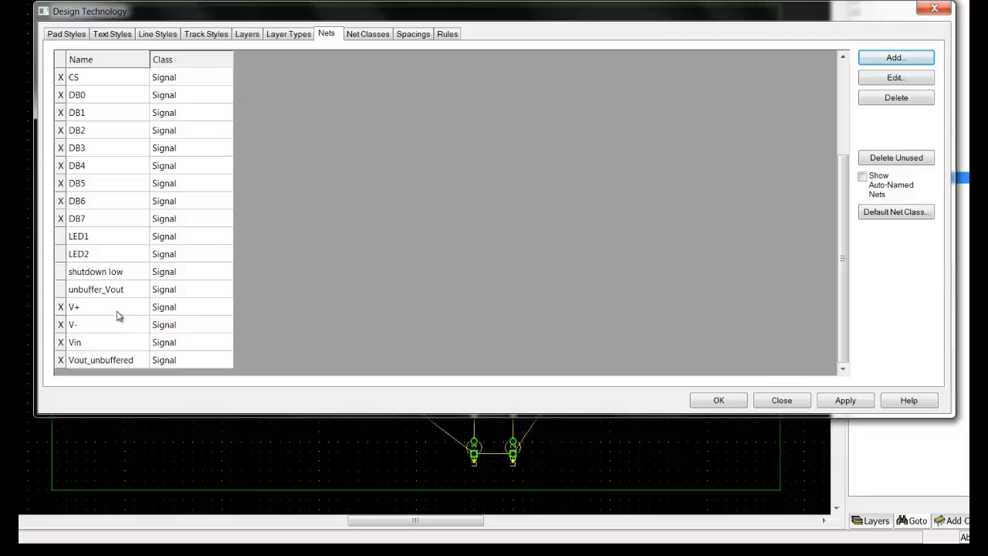
left_click(217, 312)
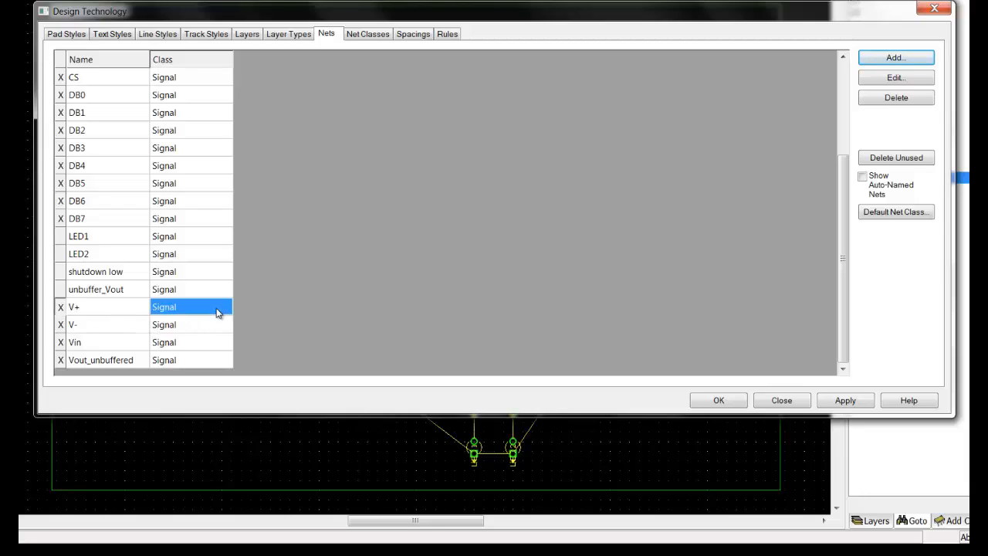
left_click(217, 312)
left_click(210, 334)
left_click(204, 327)
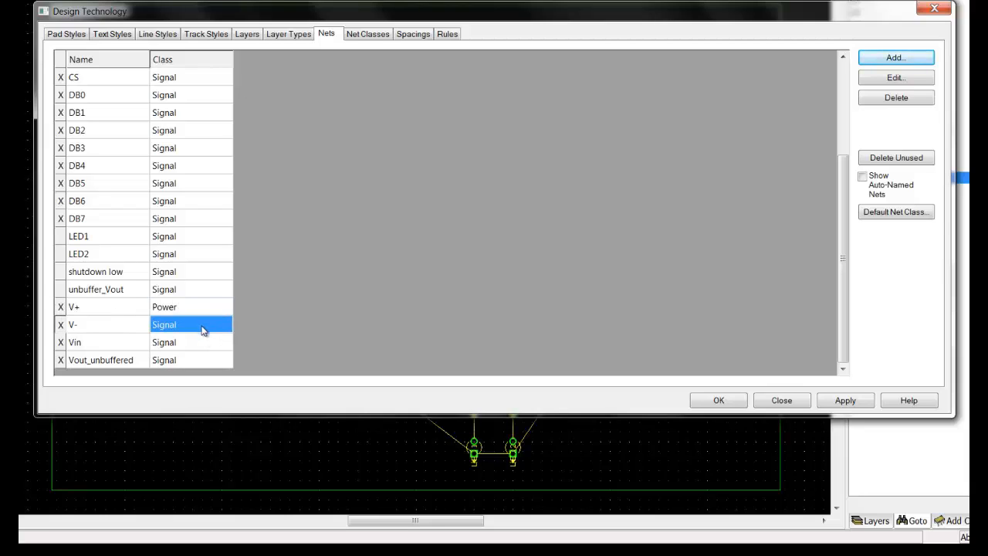
left_click(205, 328)
left_click(205, 350)
left_click(205, 347)
left_click(205, 347)
left_click(195, 370)
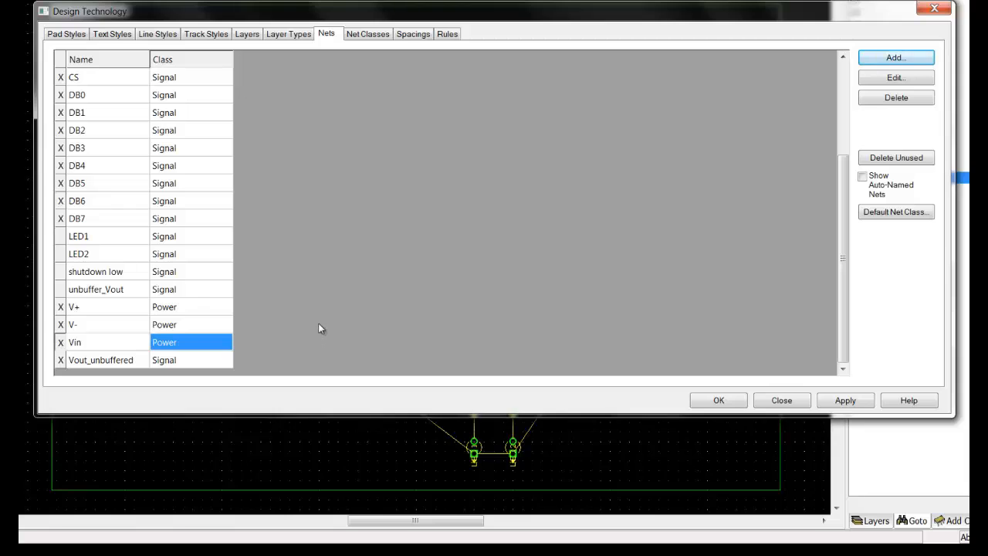
Step: Review the design's pad styles with their hole sizes, the text and line styles, and the layer types
left_click(78, 37)
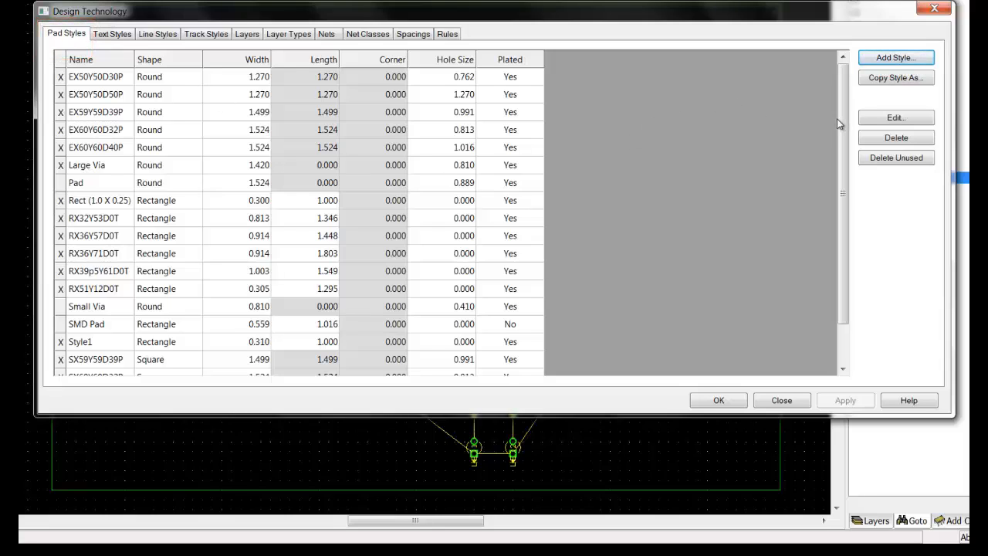
left_click_drag(842, 135, 840, 199)
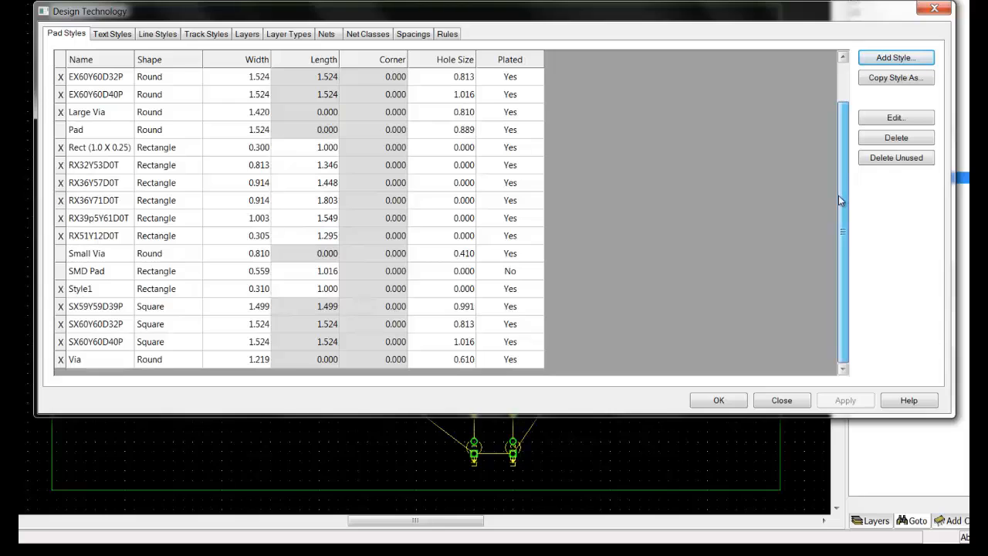
scroll(829, 166, "up", 1)
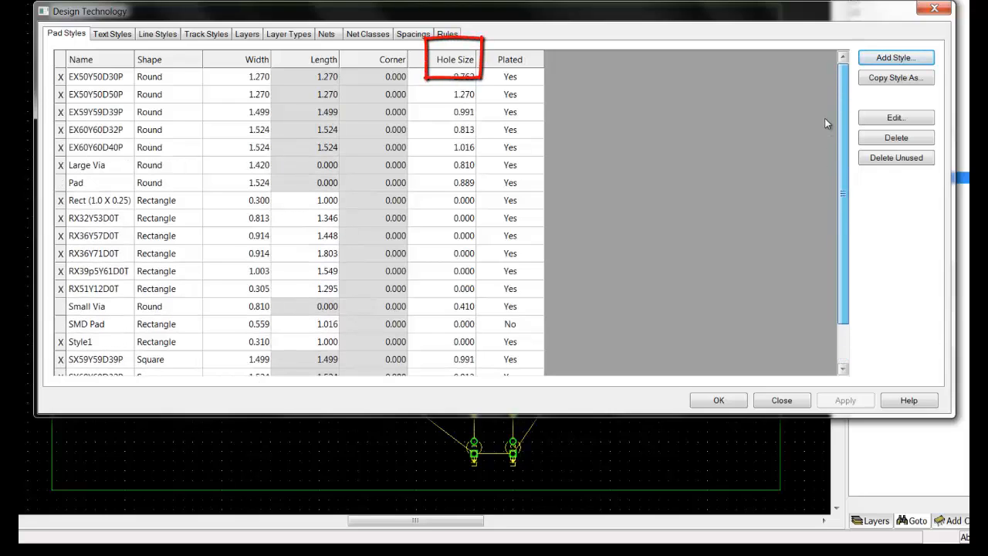
left_click(113, 39)
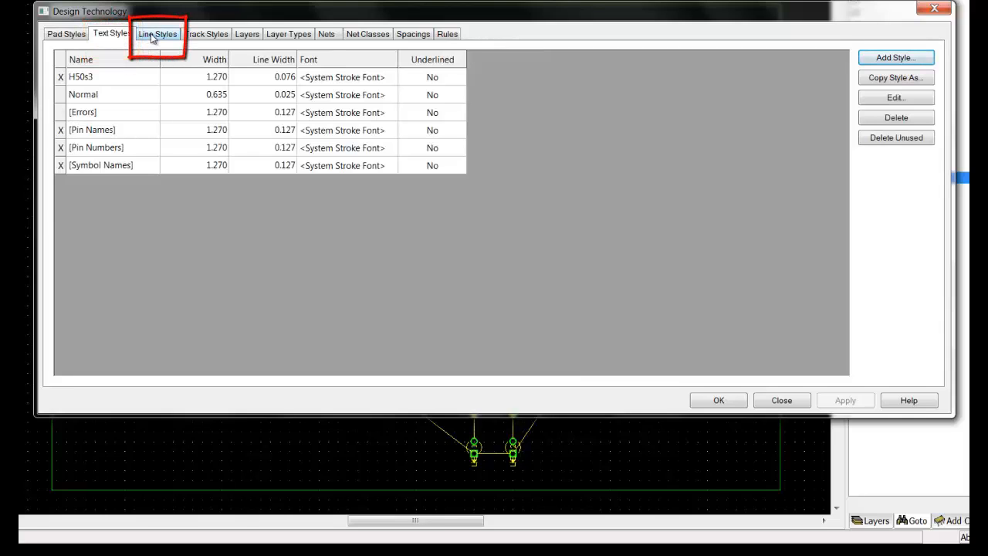
left_click(153, 39)
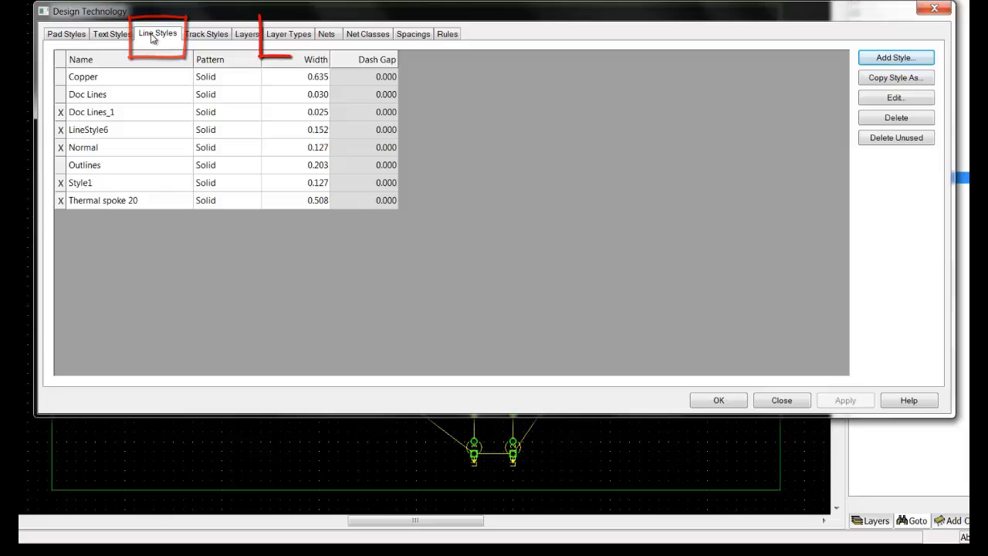
left_click(300, 39)
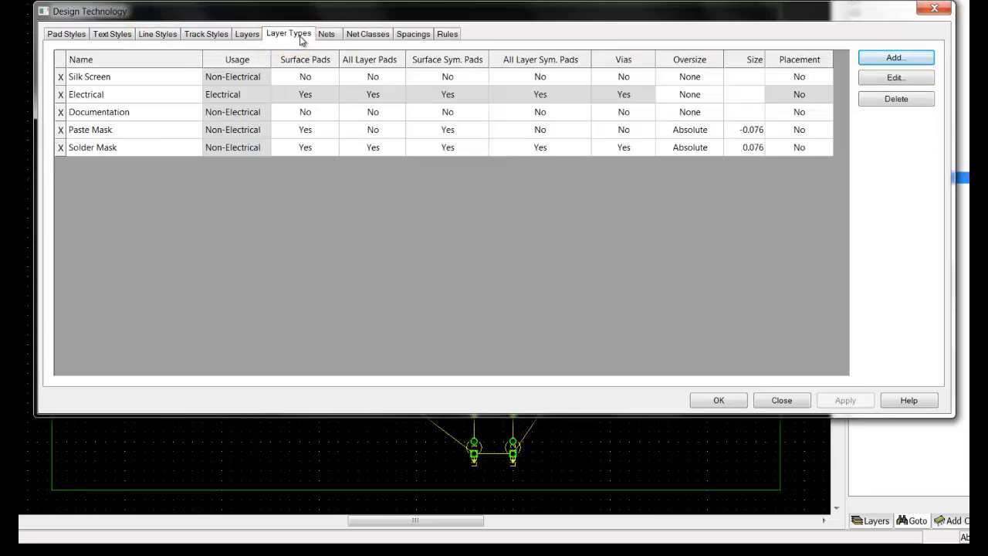
Step: Set the spacing between shapes and the board edge to 1.200 mm
left_click(423, 36)
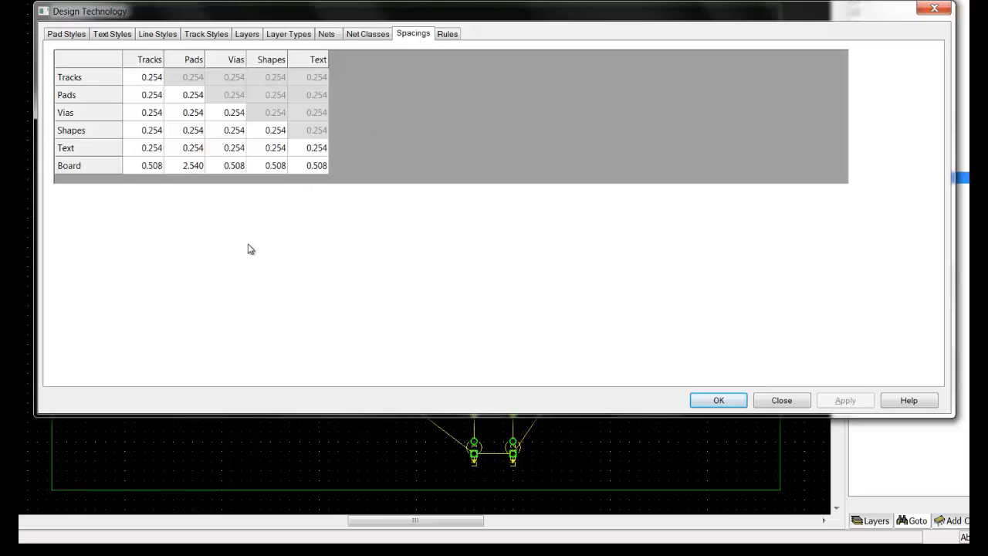
left_click(278, 167)
key("Tab")
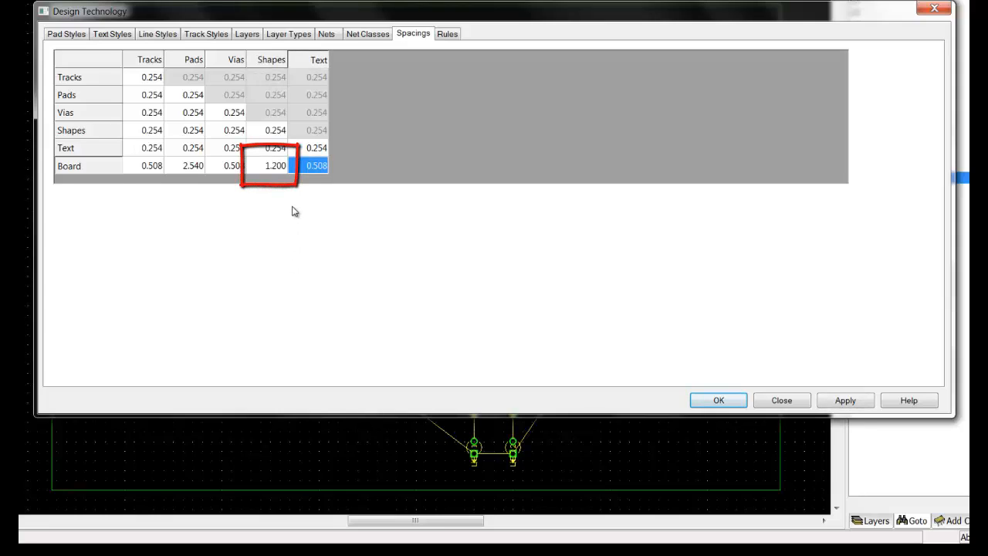
Step: Set the shapes-to-board spacing back to 0.508 mm, view the rules and accept the design technology settings
left_click(278, 168)
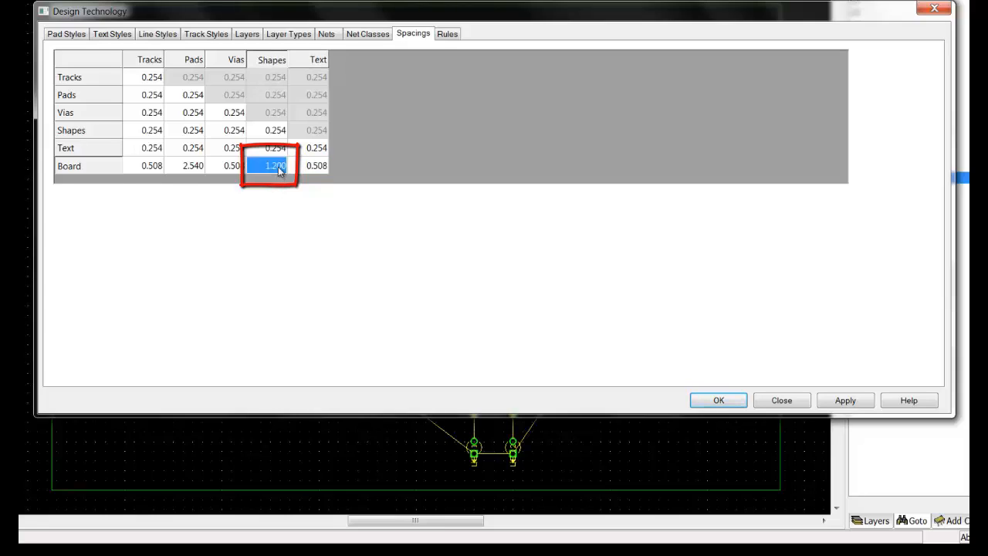
type("0.508")
key("Return")
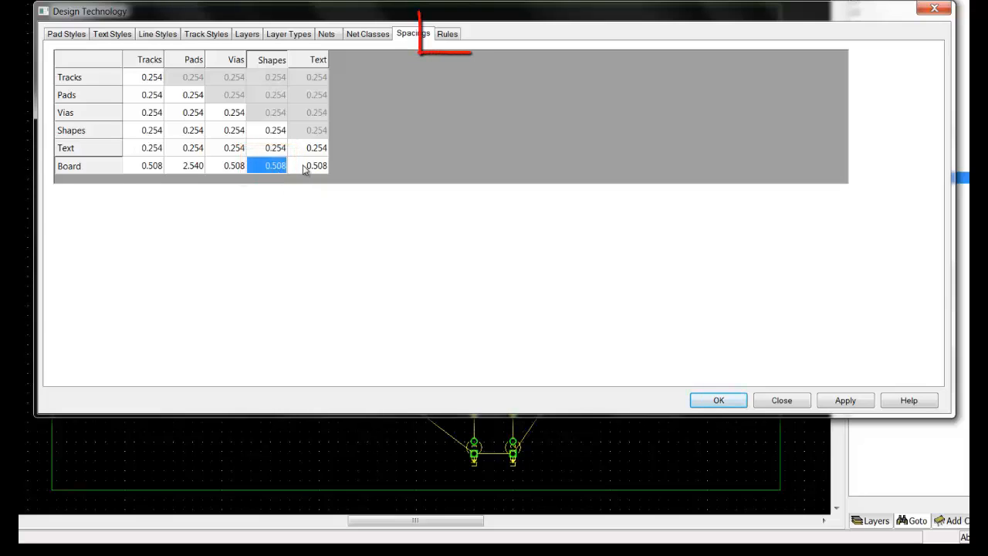
left_click(447, 35)
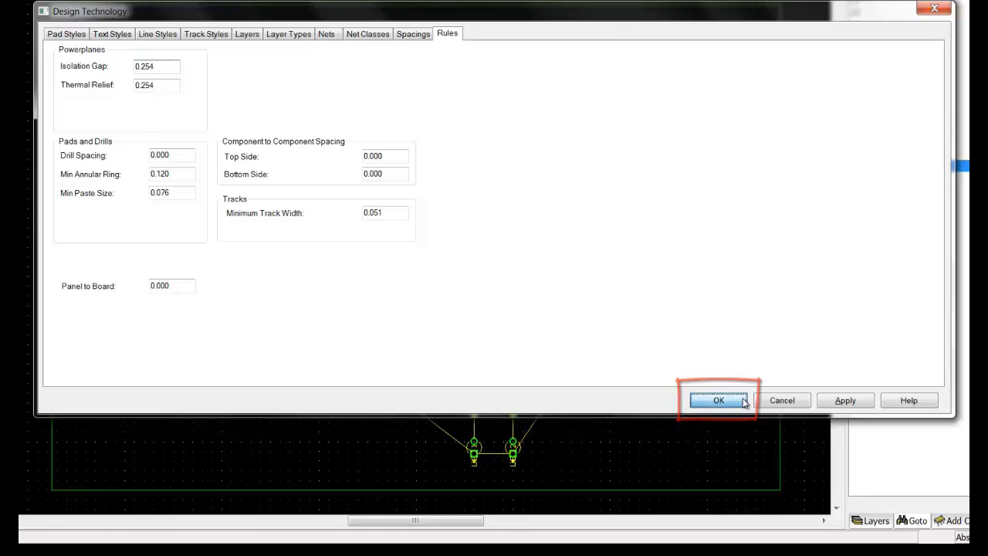
left_click(718, 400)
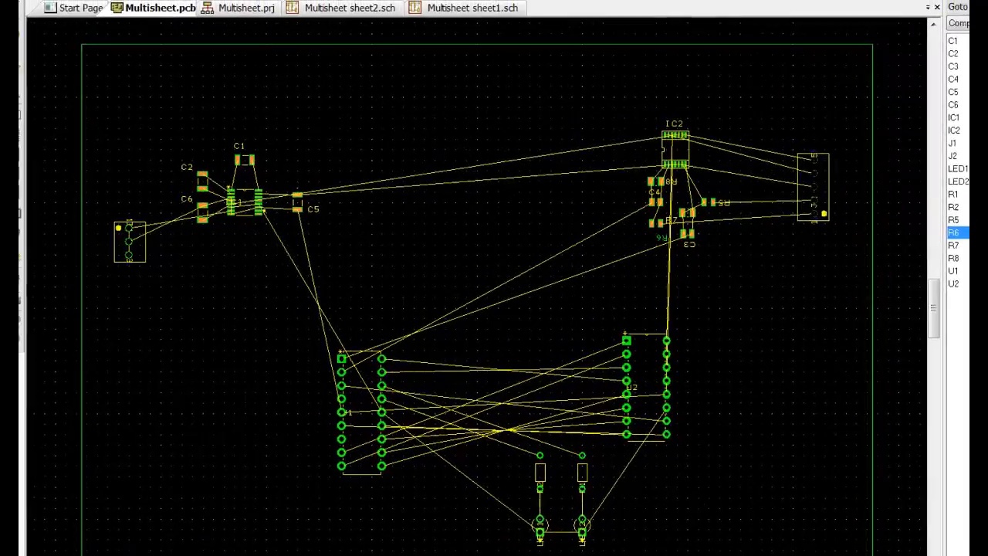
Step: Run a design rule check with only the Board and Components spacing checks enabled, and close its report
left_click(274, 12)
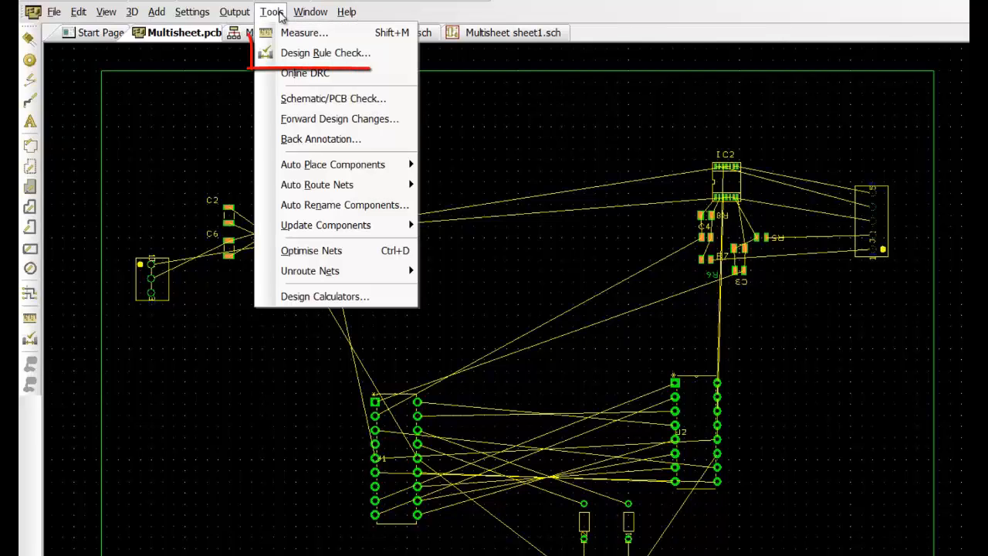
left_click(297, 54)
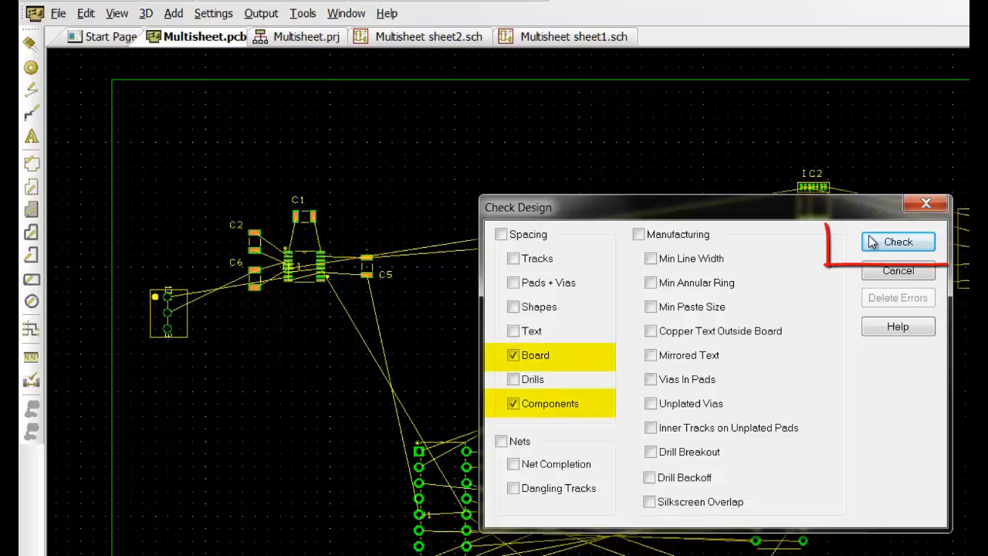
left_click(895, 241)
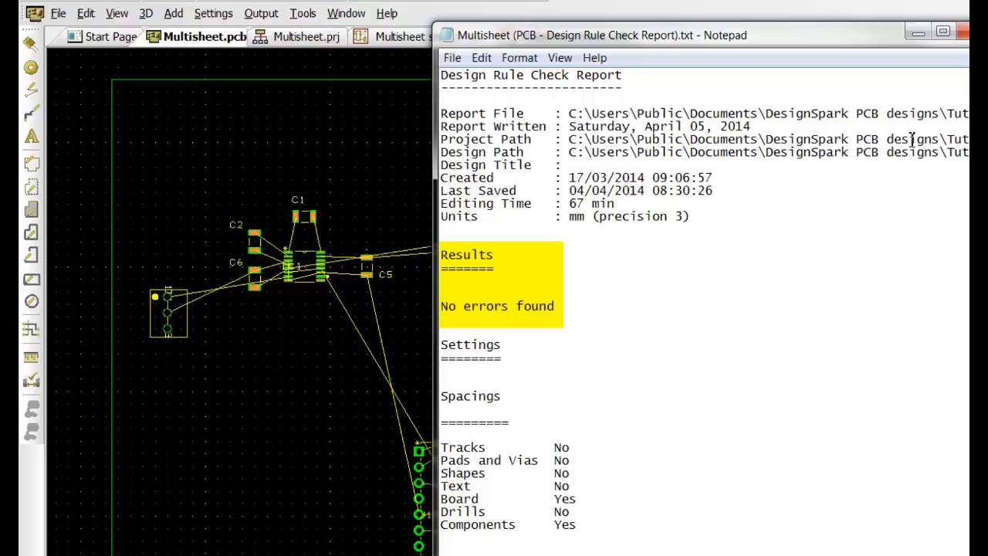
left_click(963, 32)
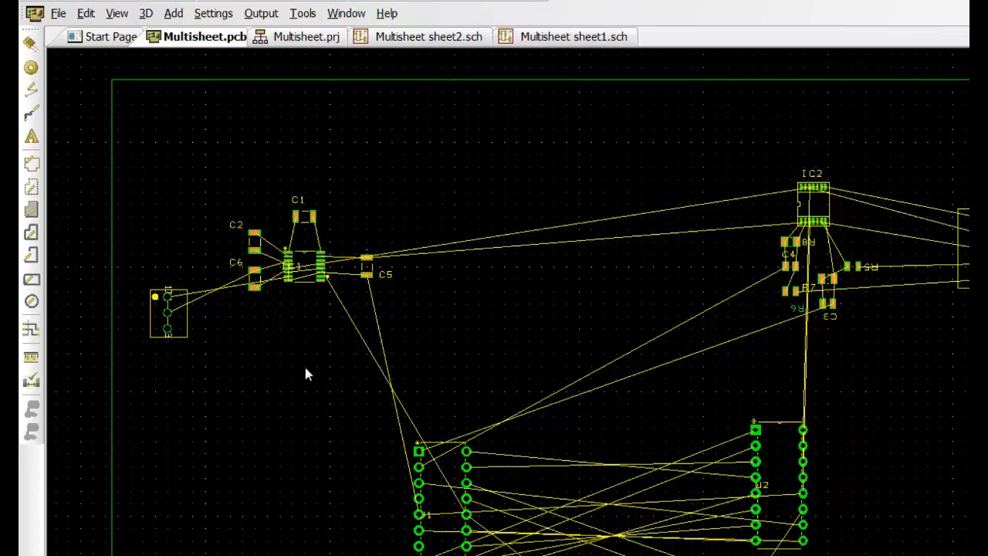
Step: Move capacitor C1 onto the board's upper edge, run a design rule check on Board and Components spacing, and close the report
left_click_drag(306, 218, 309, 84)
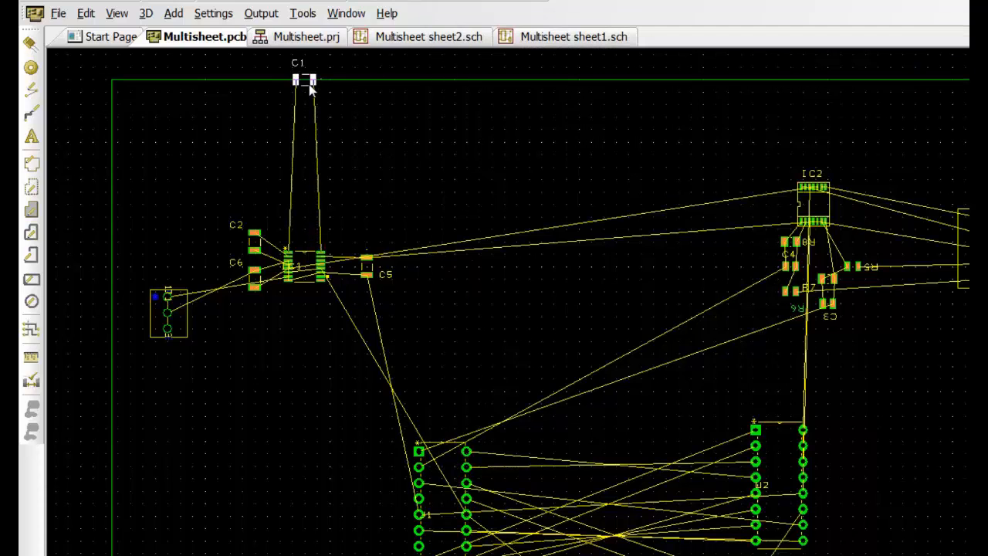
left_click(304, 15)
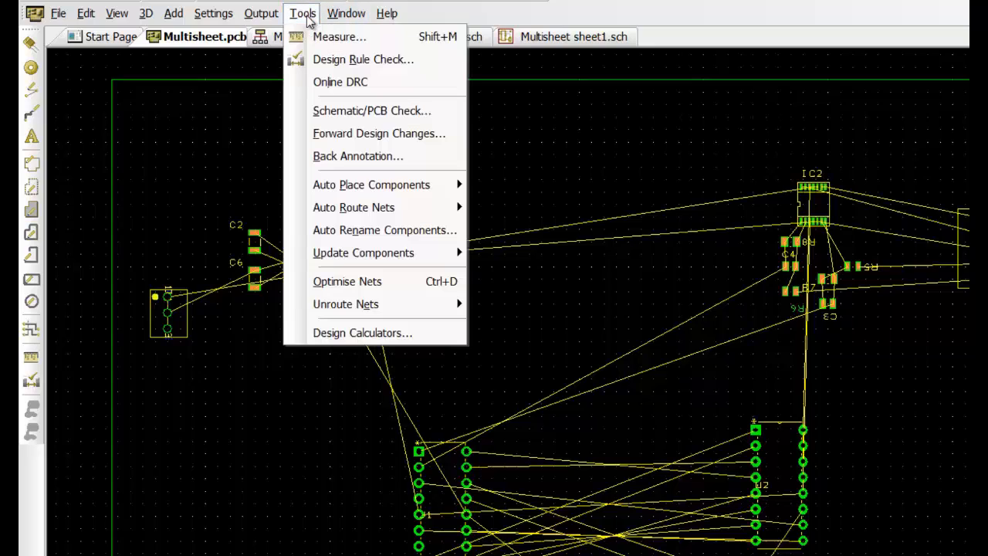
left_click(358, 59)
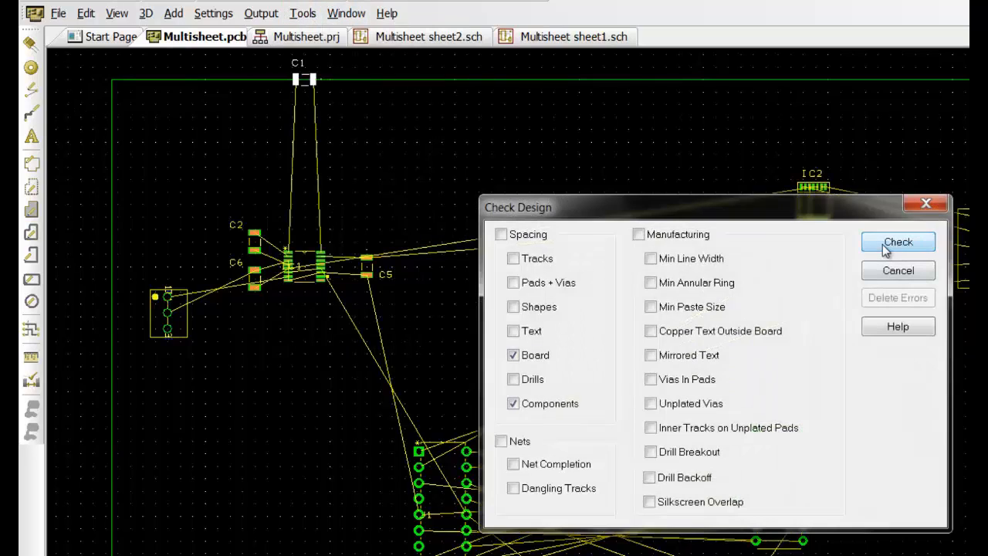
left_click(887, 246)
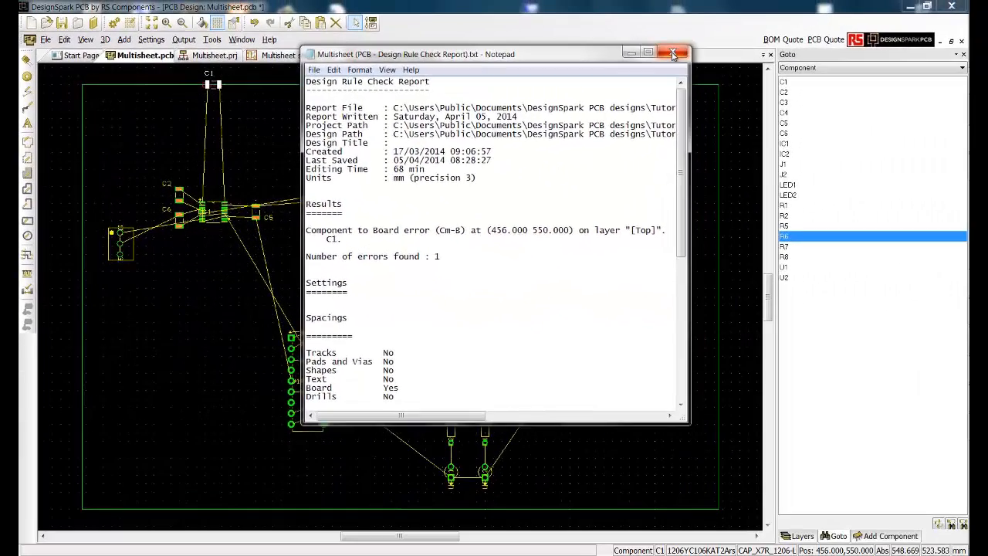
left_click(673, 54)
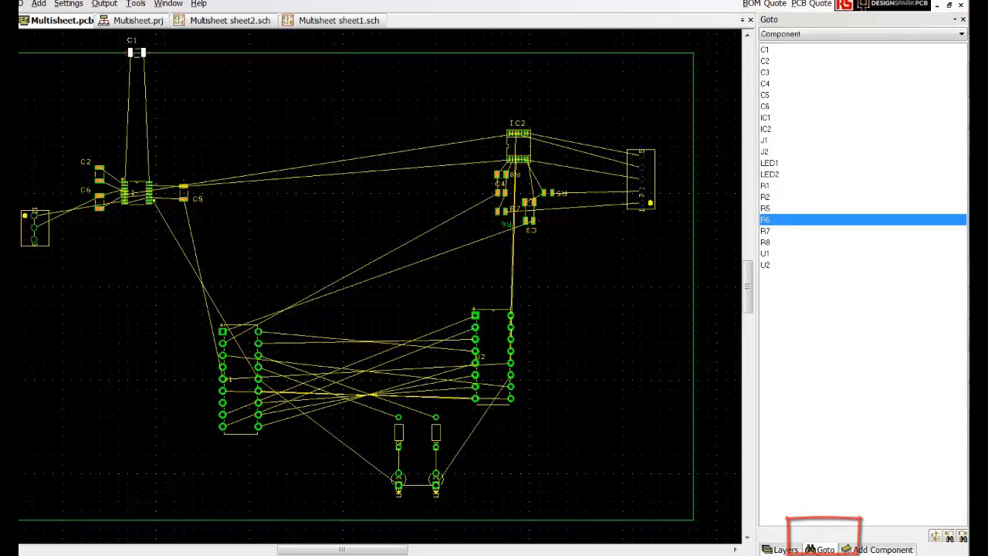
Step: List the design errors in the Goto bar, locate the Component to Board error, and return to the whole-board view
left_click(962, 34)
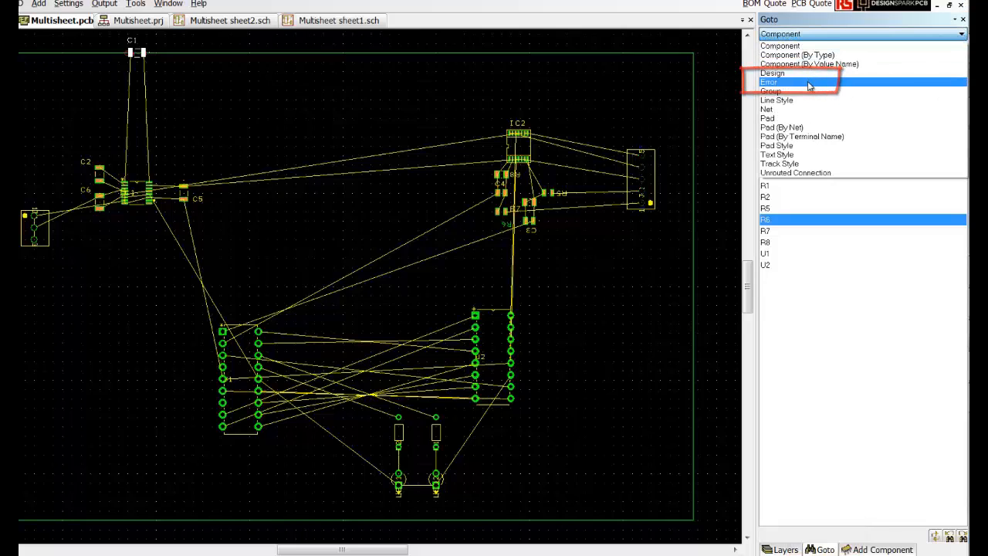
left_click(809, 82)
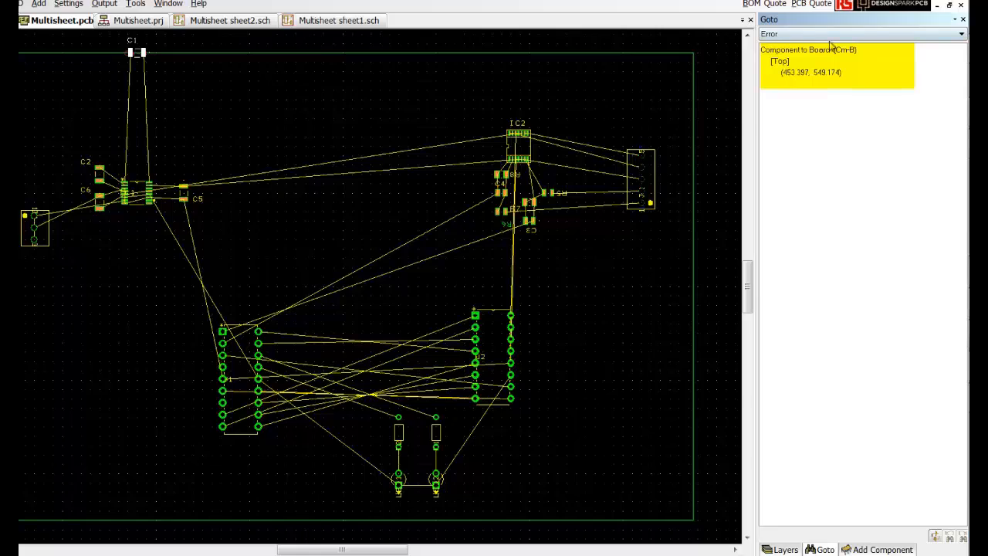
left_click(821, 72)
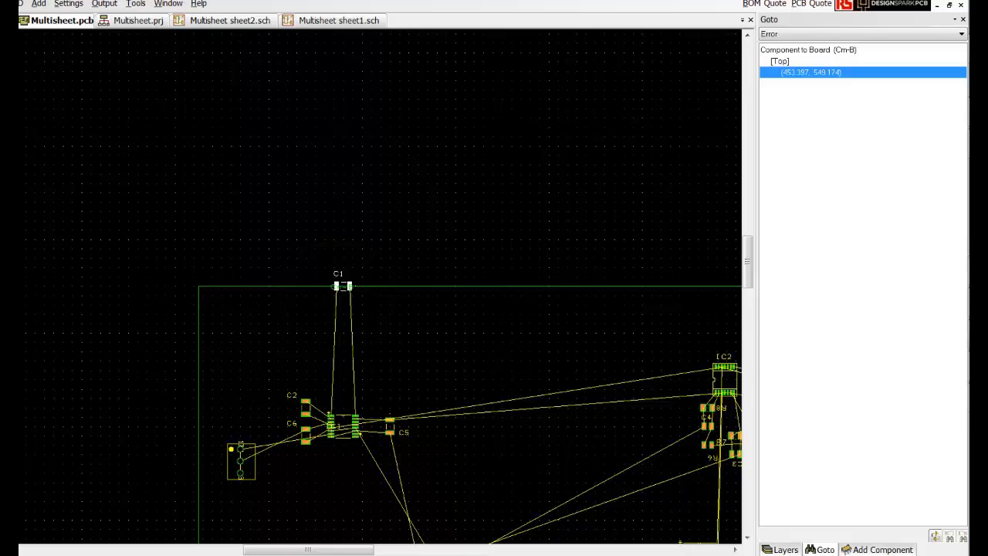
key("a")
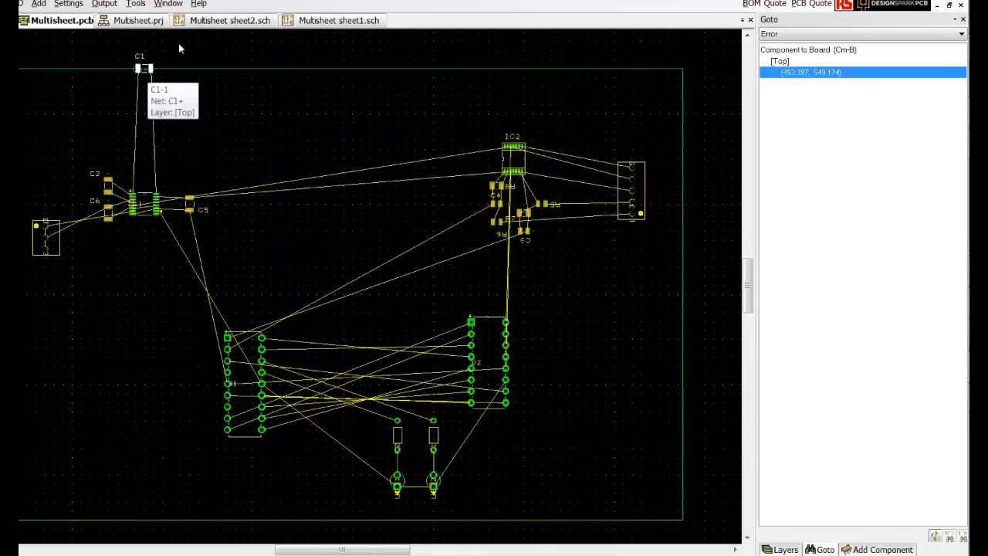
Step: Move C1 back inside the board above IC1 and turn on Online DRC
left_click_drag(145, 69, 144, 168)
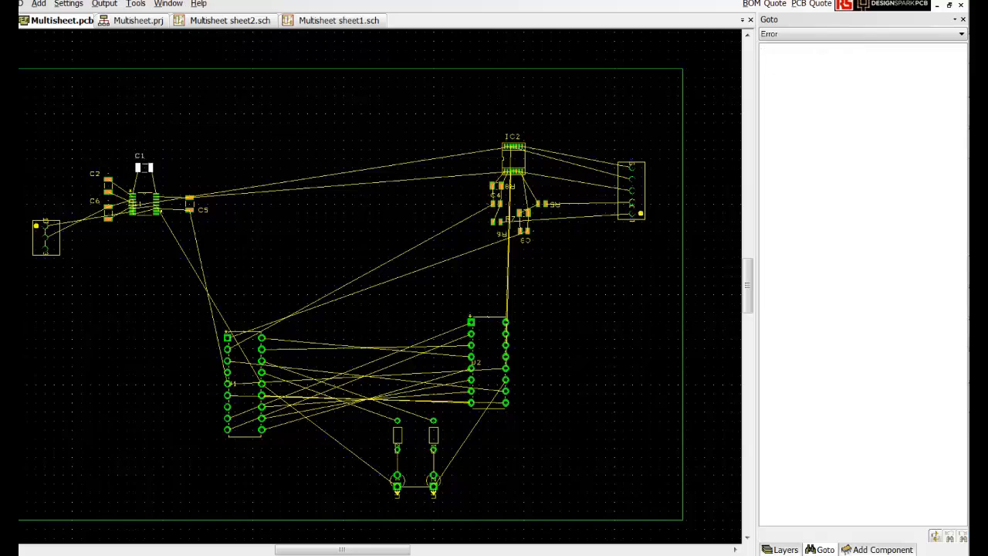
left_click(47, 238)
left_click(135, 3)
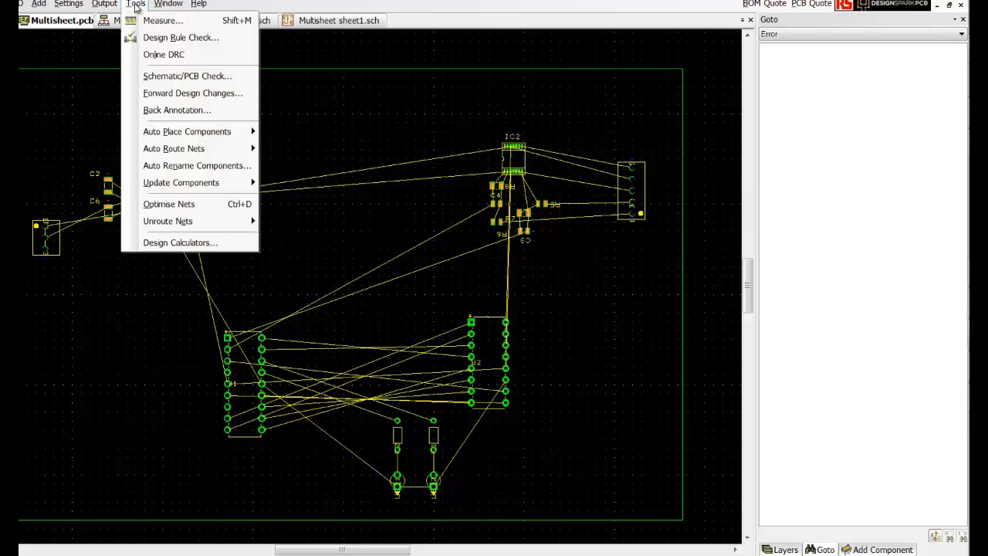
left_click(150, 54)
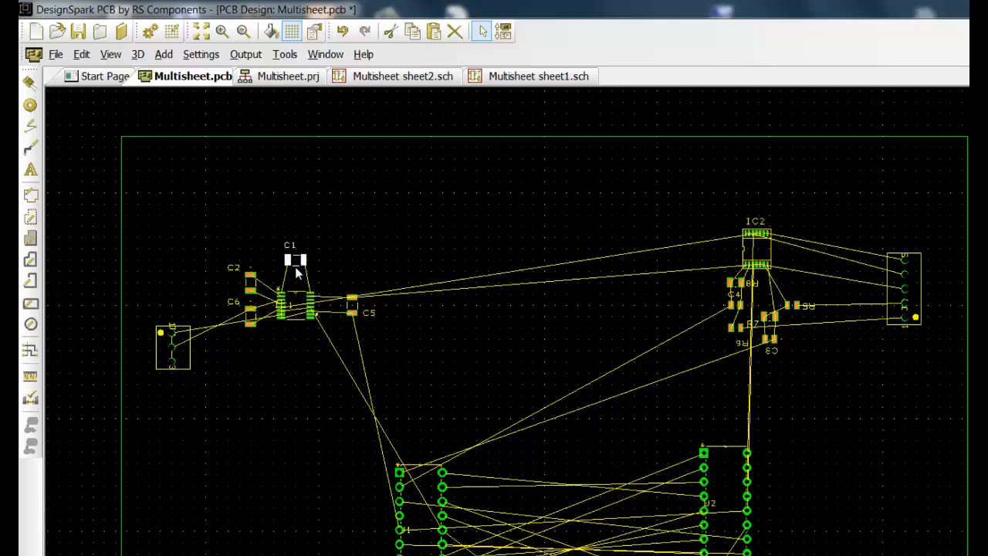
Step: Try to place C1 on the board's upper edge with Online DRC active, decline to finish there, and put it back above IC1
left_click_drag(294, 266, 317, 147)
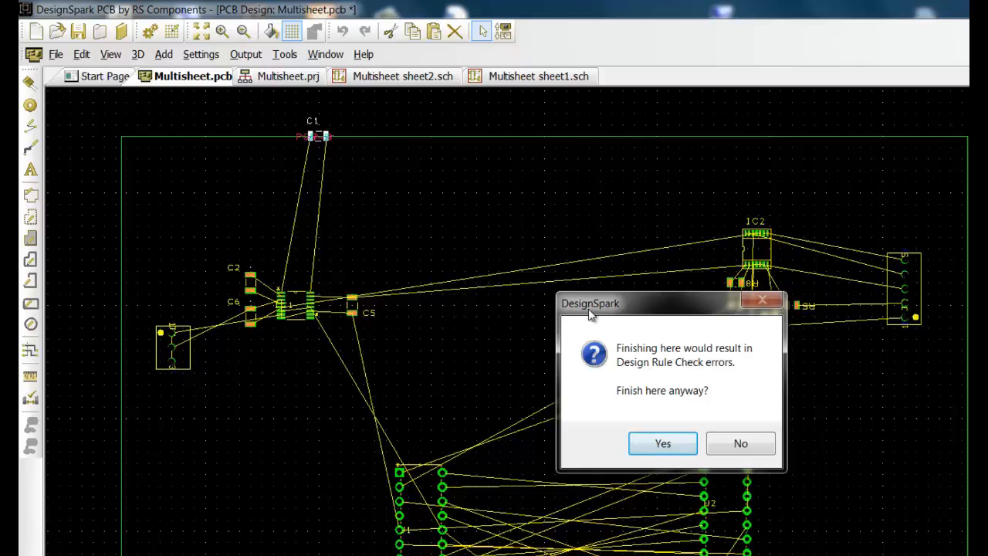
left_click(693, 444)
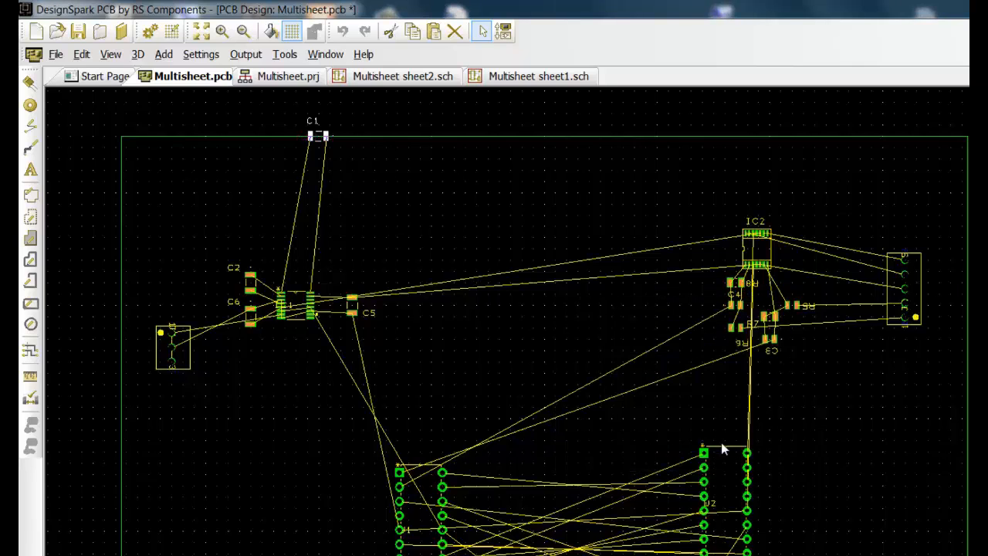
left_click(263, 291)
left_click(728, 445)
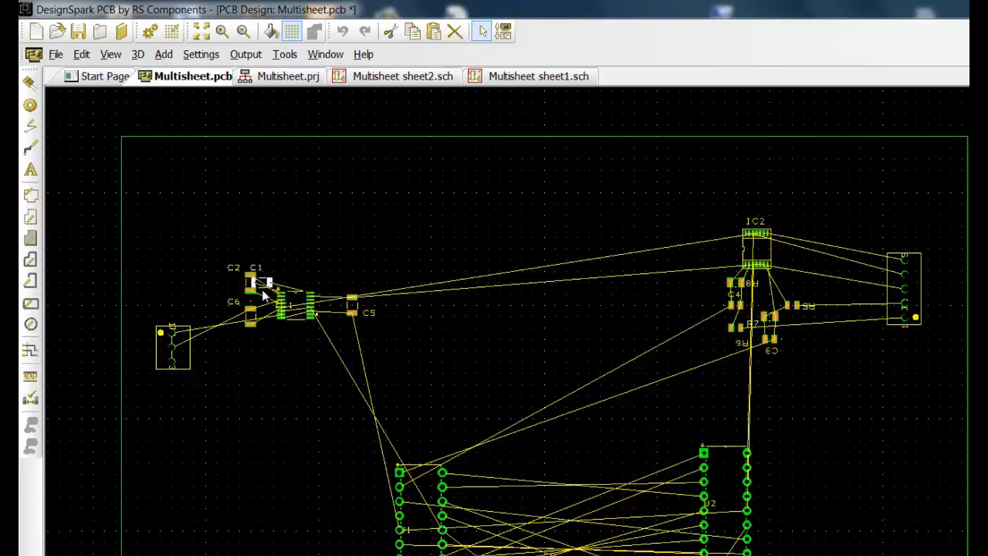
left_click(294, 261)
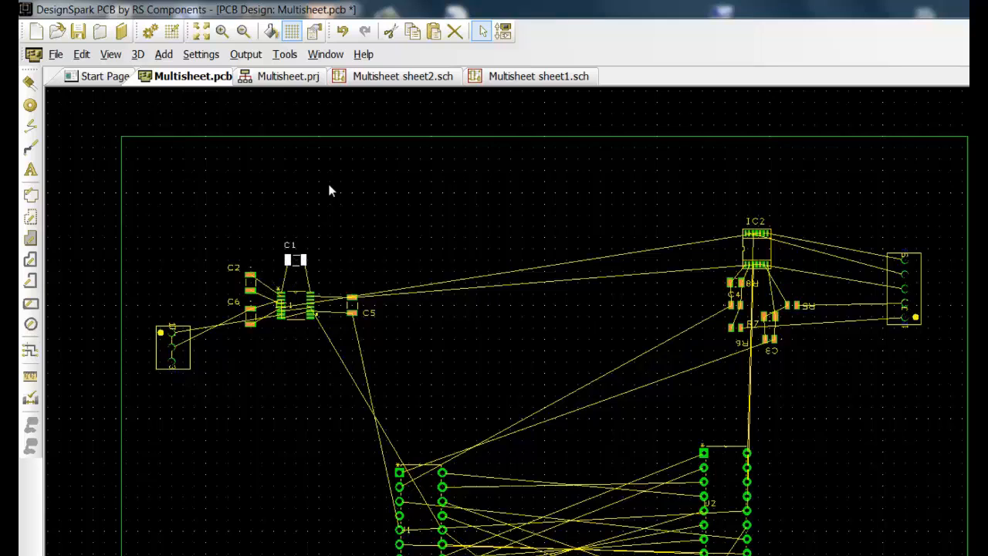
left_click(357, 213)
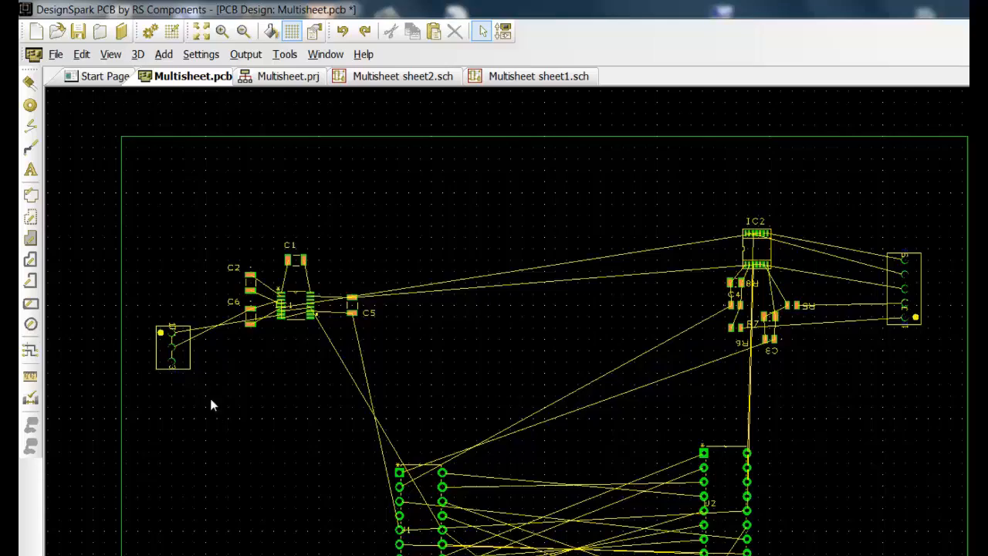
Step: Move connector J1 onto the board's left edge and capacitor C1 onto its upper edge
left_click_drag(184, 377, 149, 346)
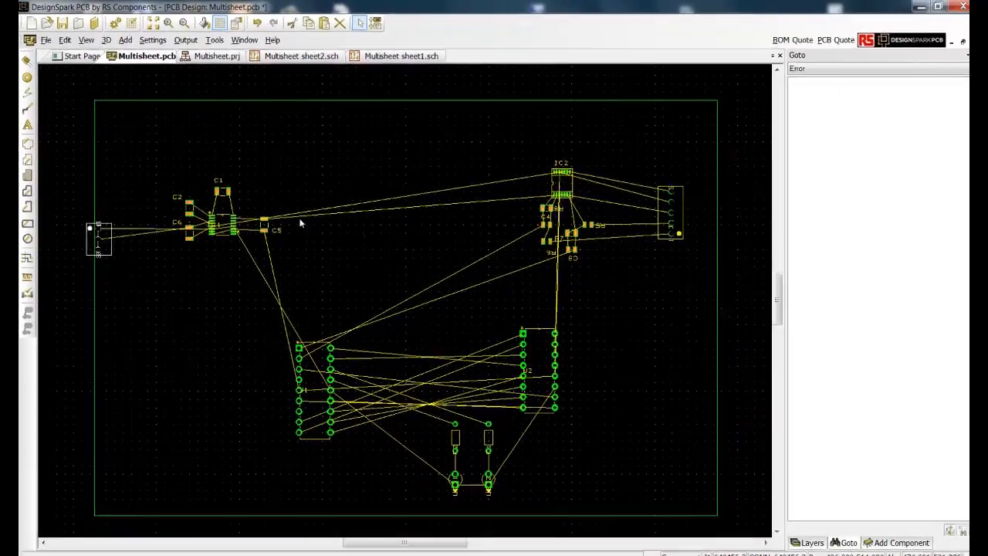
left_click(298, 266)
left_click_drag(221, 196, 223, 99)
Step: Run a design rule check with all the spacing checks enabled, and close its report
left_click(211, 39)
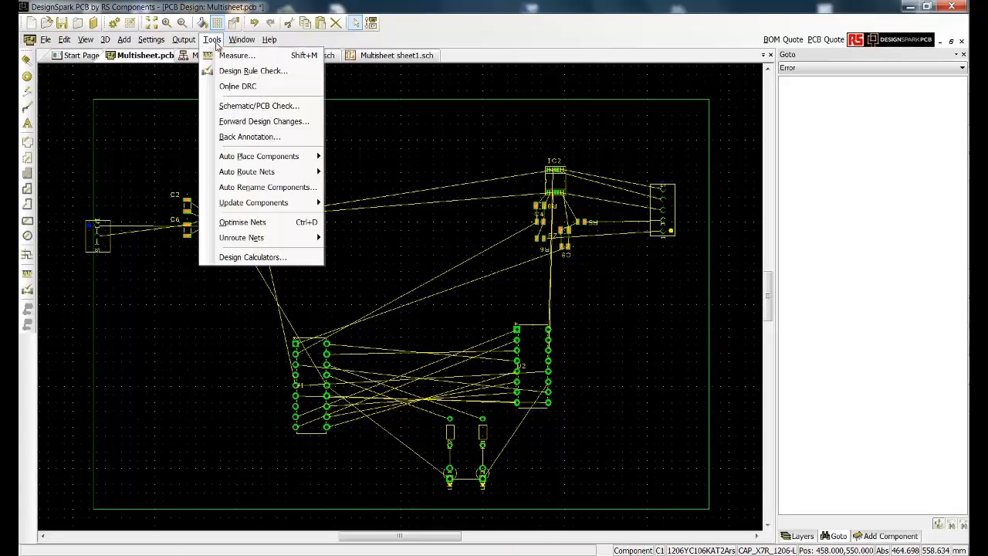
left_click(234, 71)
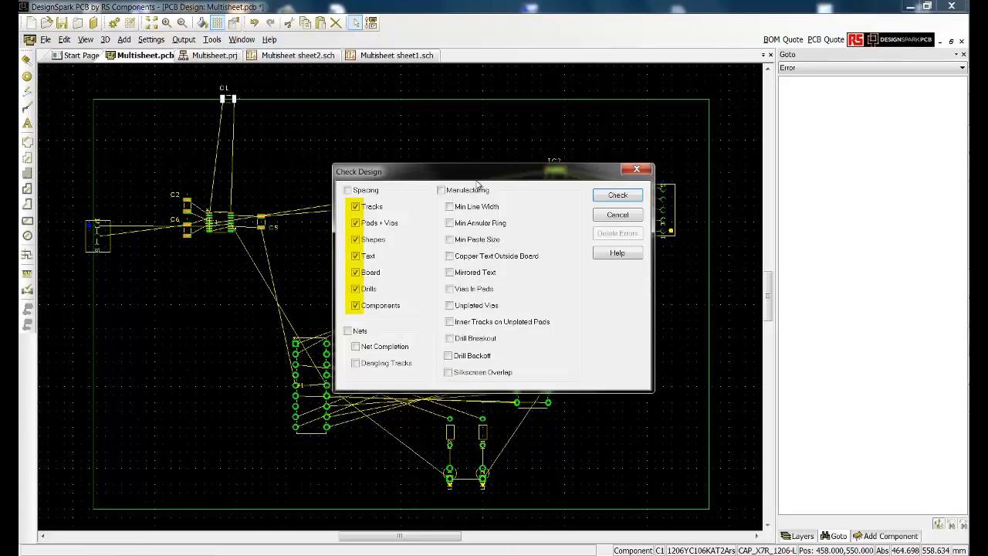
left_click(601, 197)
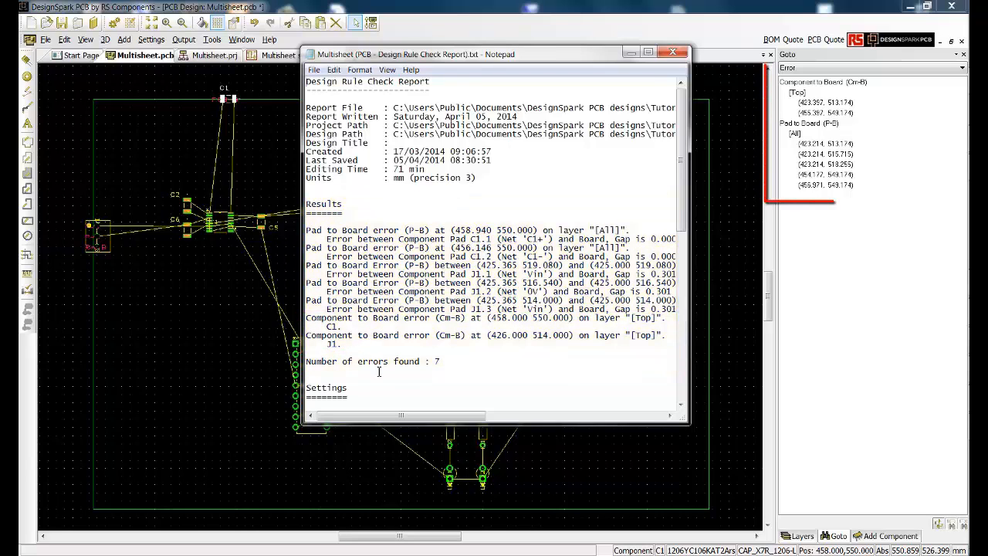
left_click(672, 52)
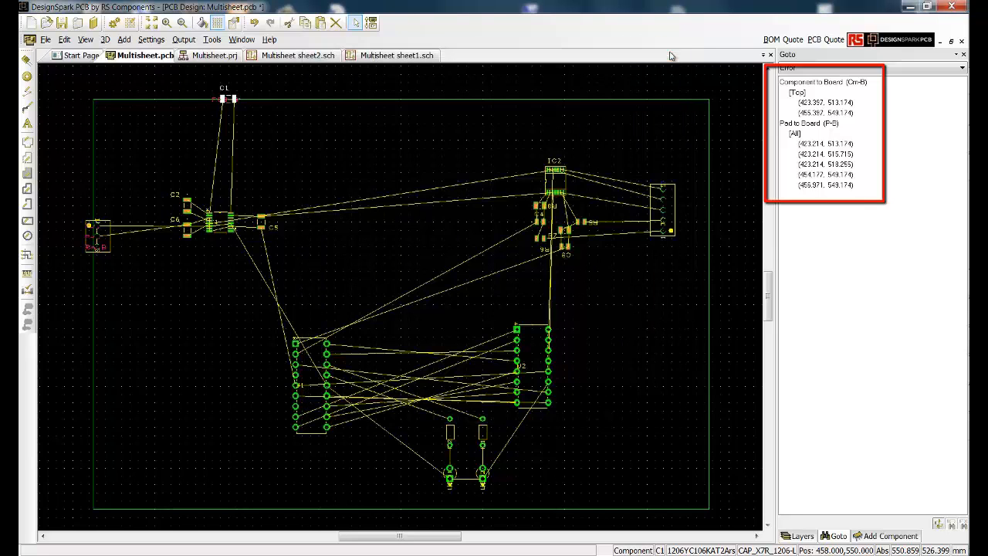
Step: Locate each listed Pad to Board and Component to Board error on the layout, and return to the whole-board view
double_click(816, 189)
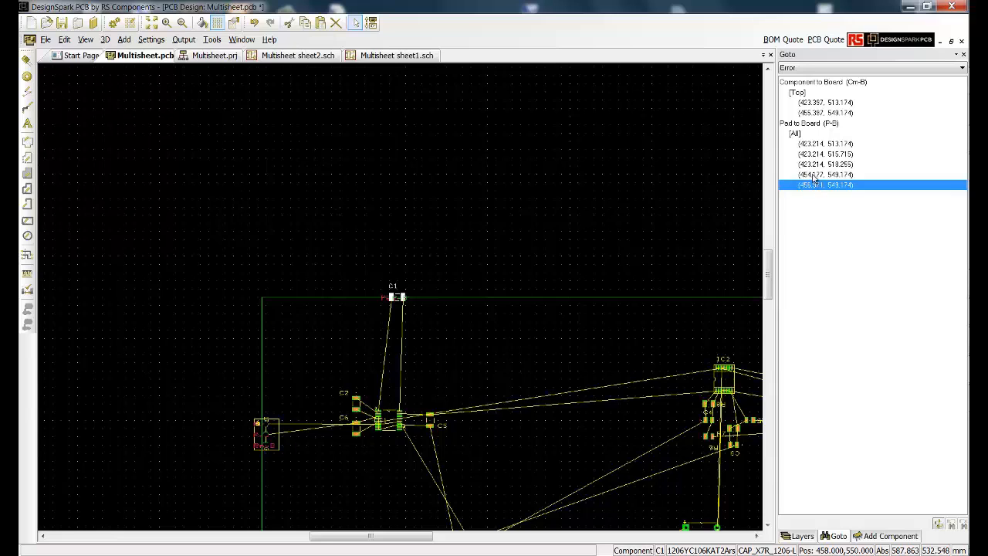
double_click(815, 175)
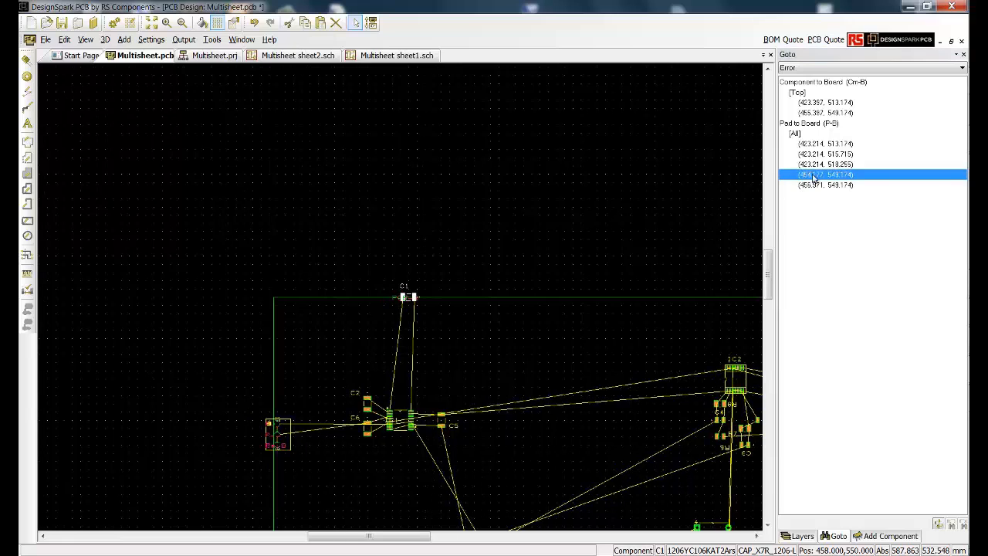
double_click(811, 165)
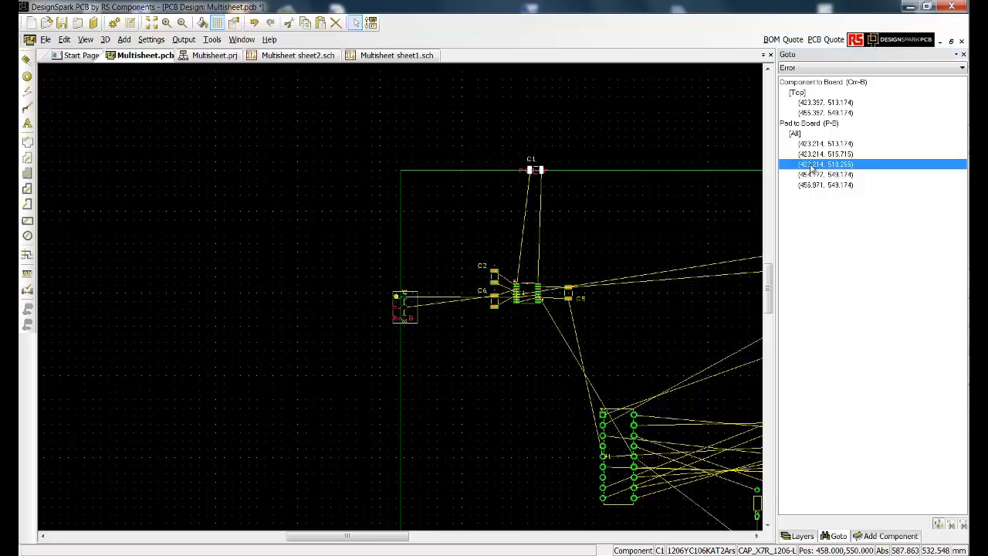
double_click(811, 154)
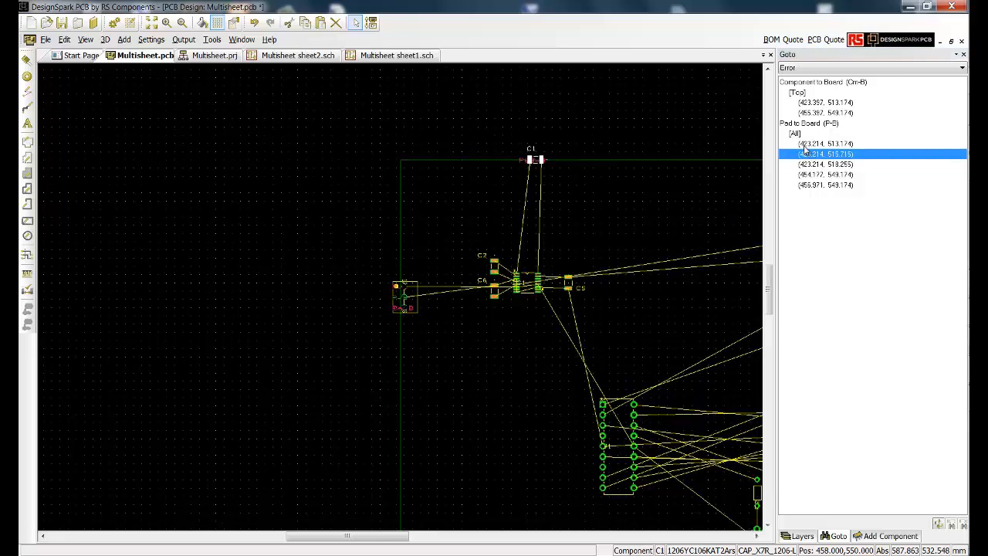
double_click(803, 145)
double_click(807, 113)
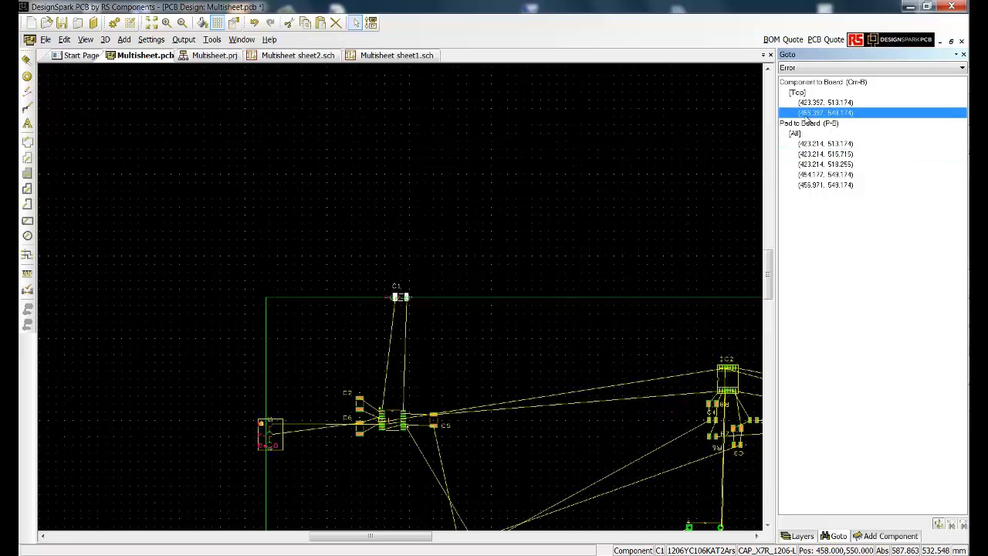
double_click(807, 102)
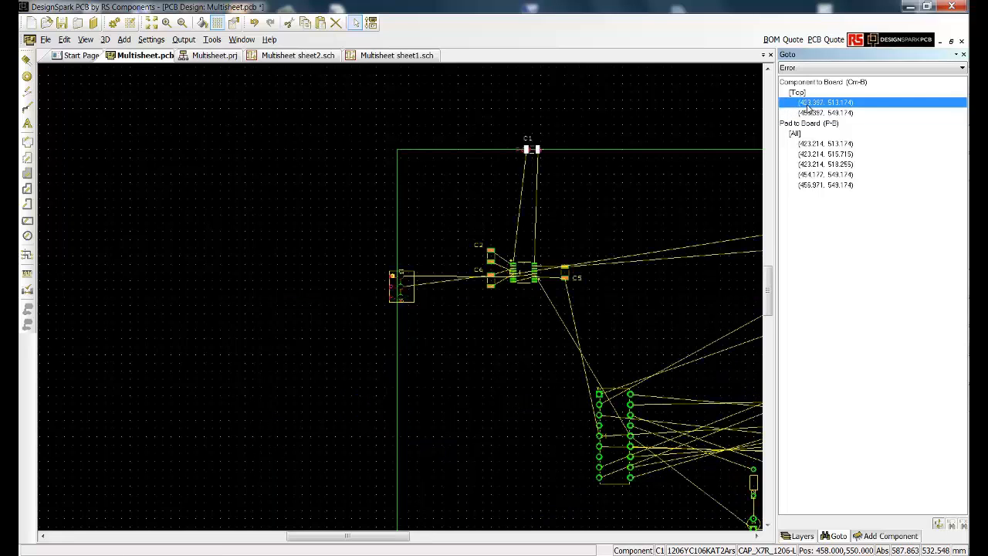
left_click(151, 23)
Step: Delete all existing error items from the design and close the design check dialog
left_click(211, 39)
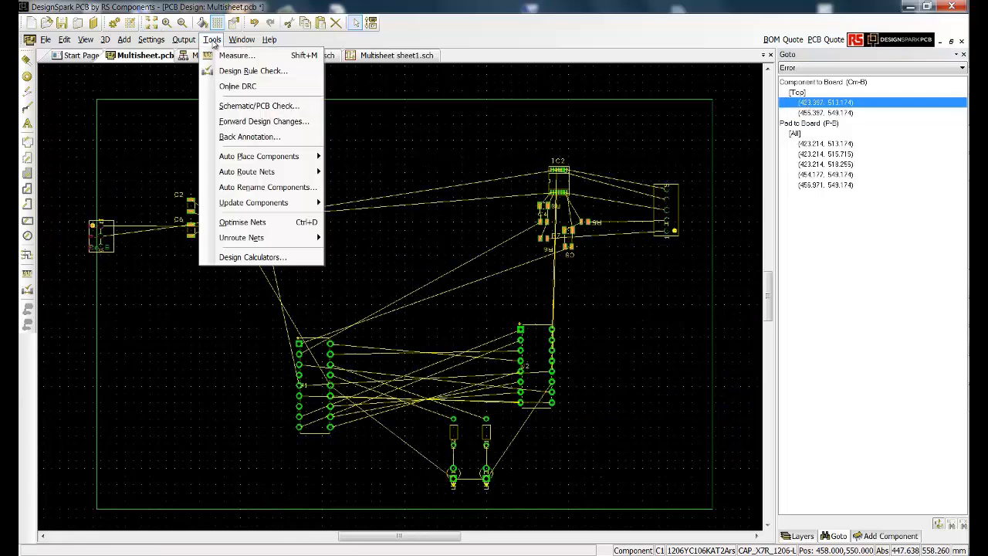
left_click(244, 71)
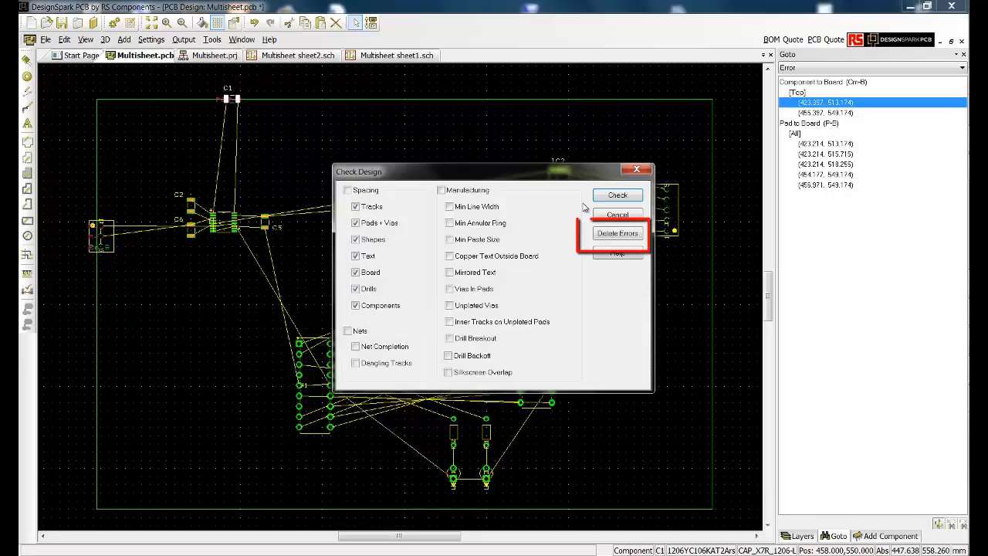
left_click(606, 235)
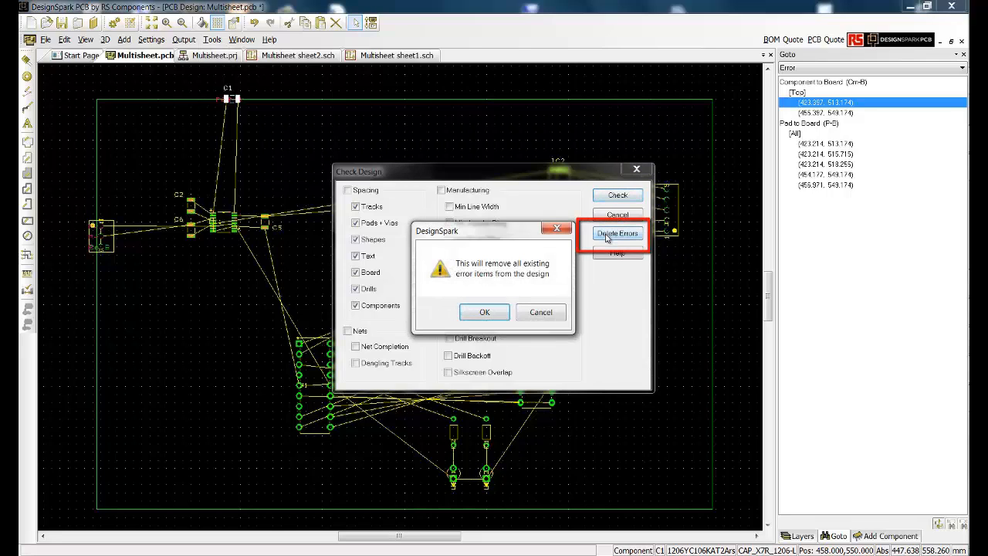
left_click(498, 313)
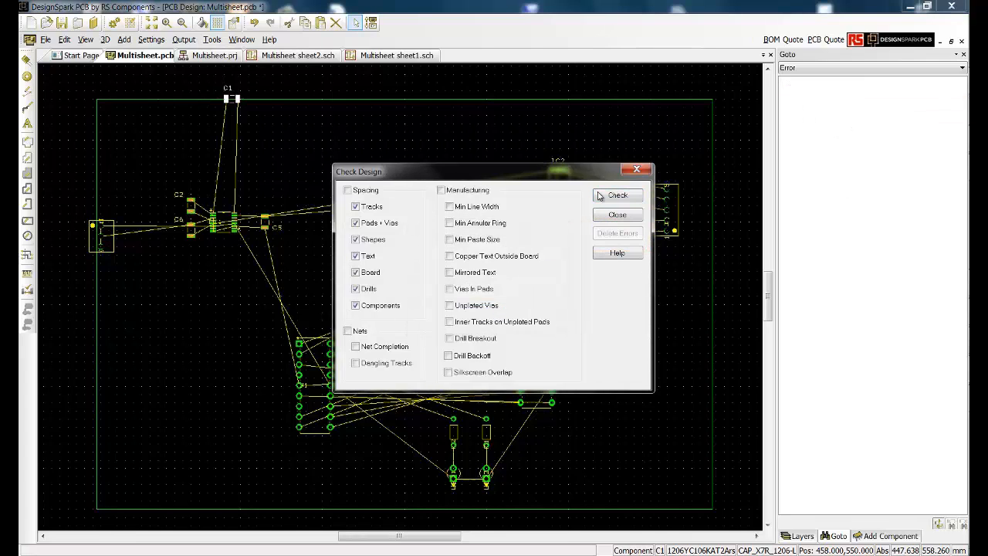
left_click(637, 168)
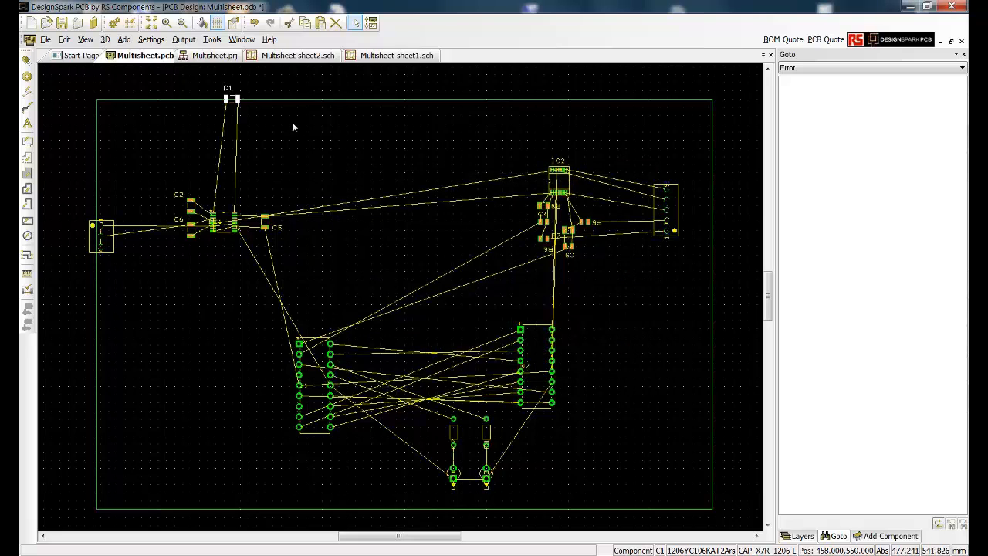
Step: Move C1 back above IC1 and connector J1 back inside the board's left edge
left_click_drag(231, 99, 223, 189)
left_click_drag(114, 258, 153, 263)
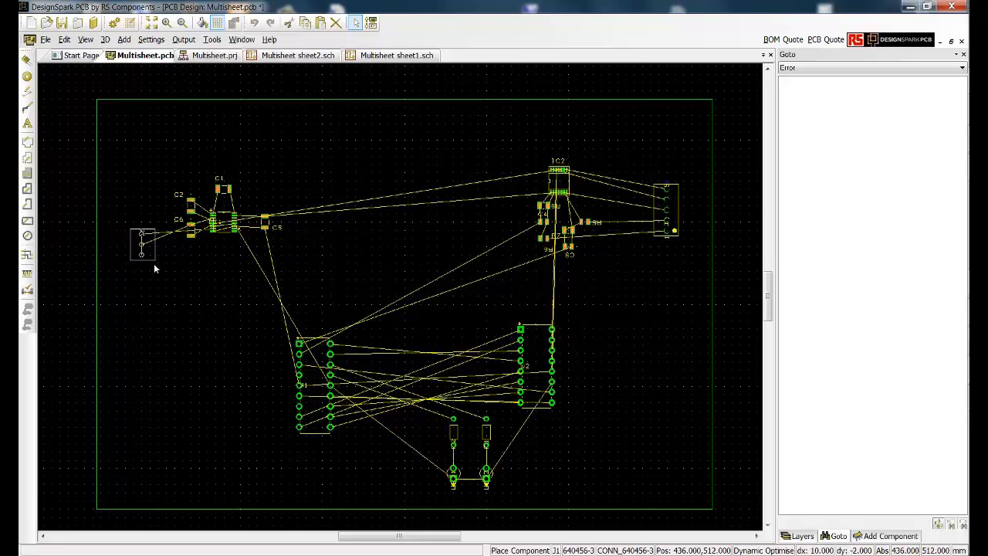